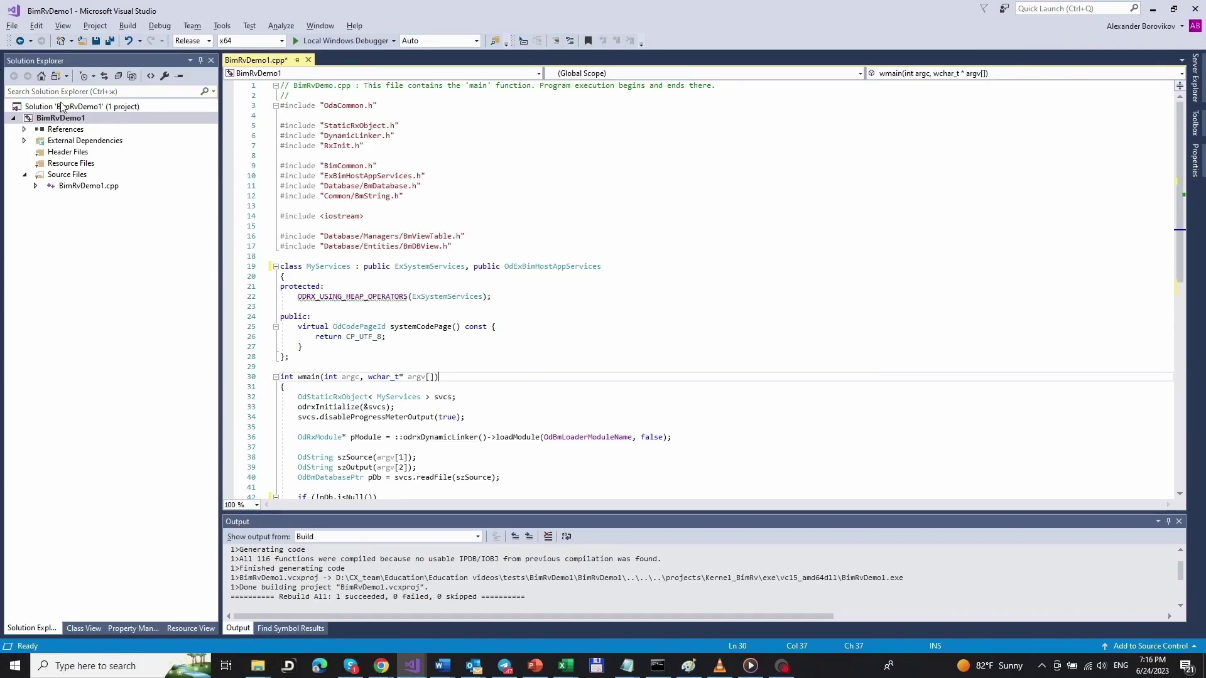
right_click(71, 120)
key(r)
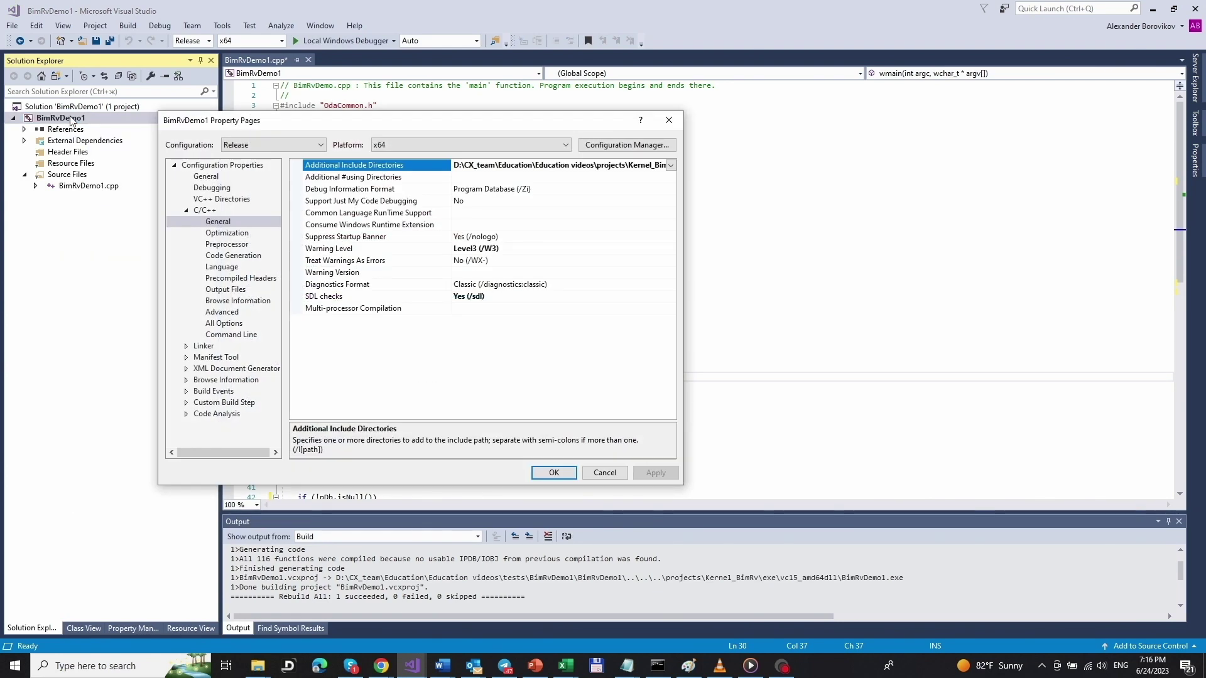
click(219, 221)
click(377, 165)
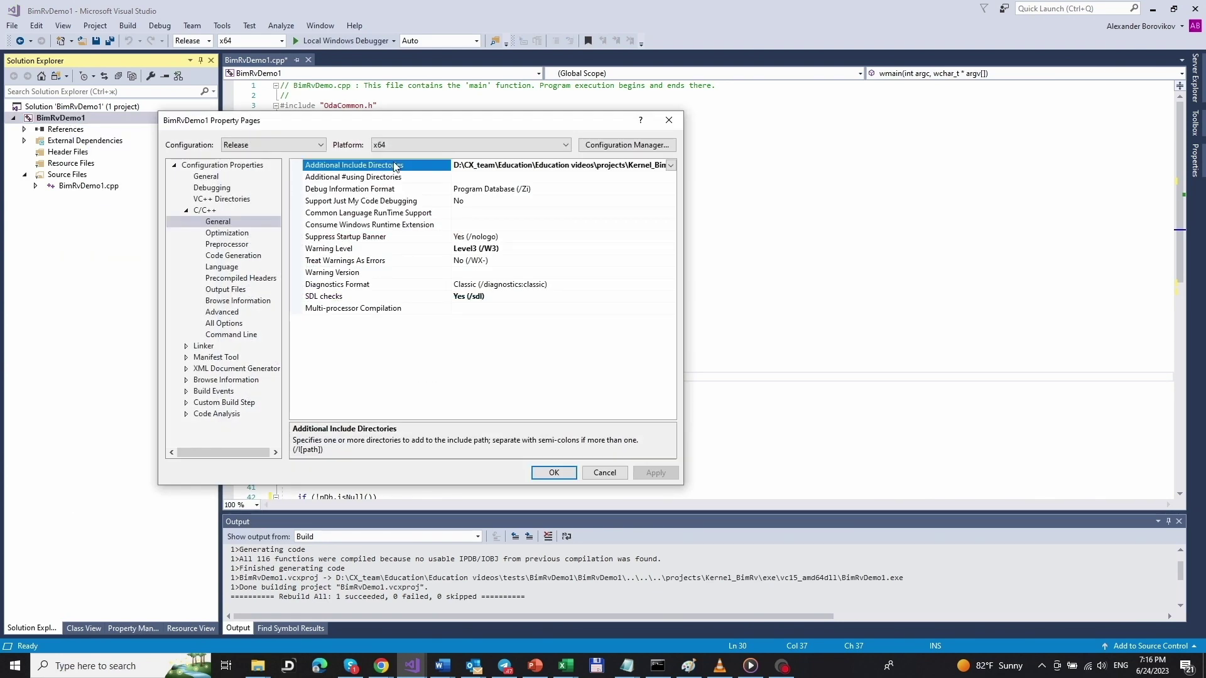
click(670, 165)
click(472, 179)
click(481, 135)
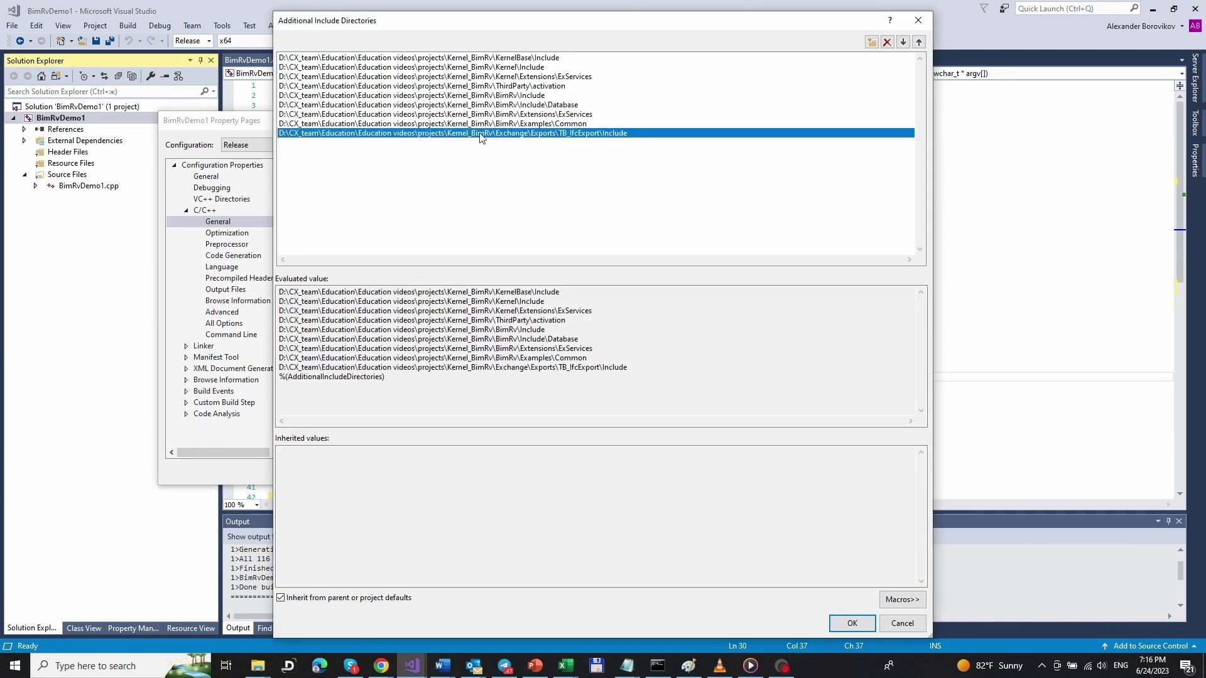
click(608, 137)
double_click(584, 135)
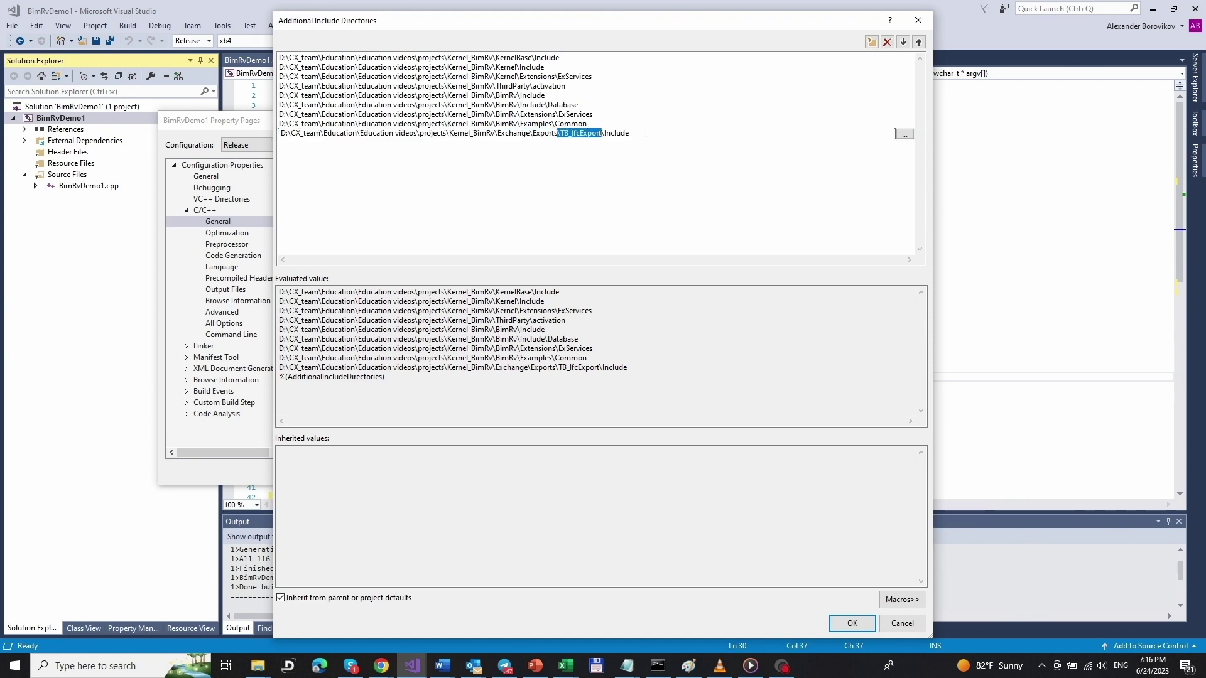
click(902, 623)
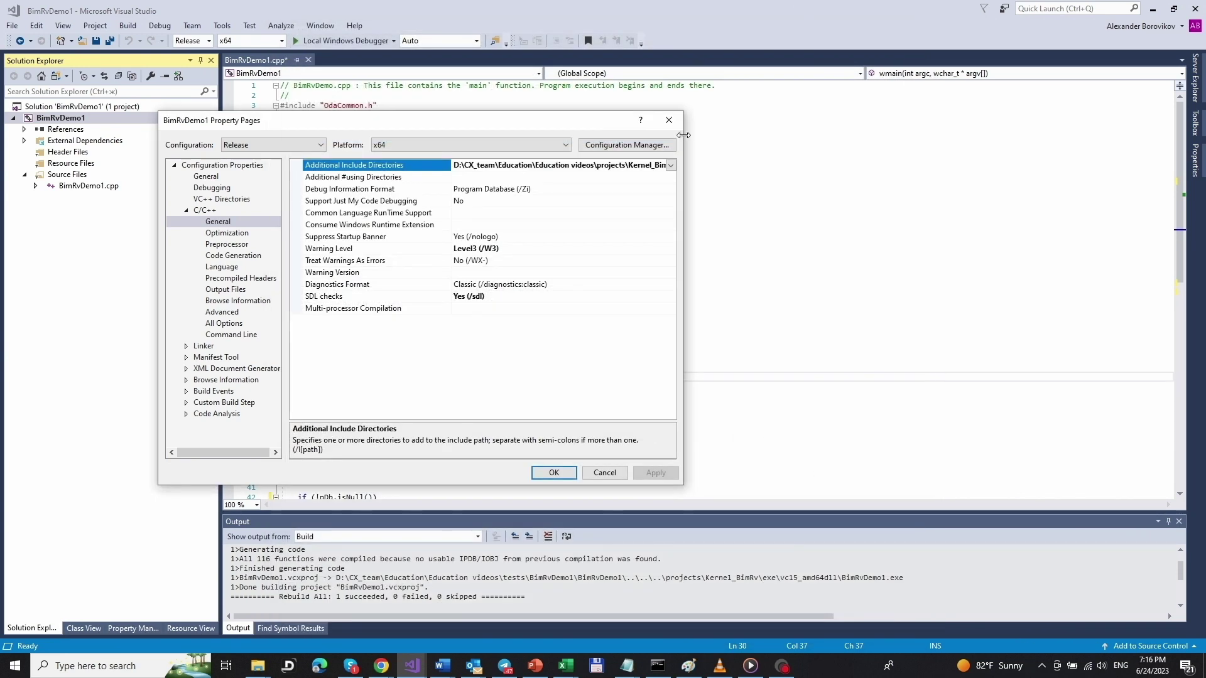
click(674, 125)
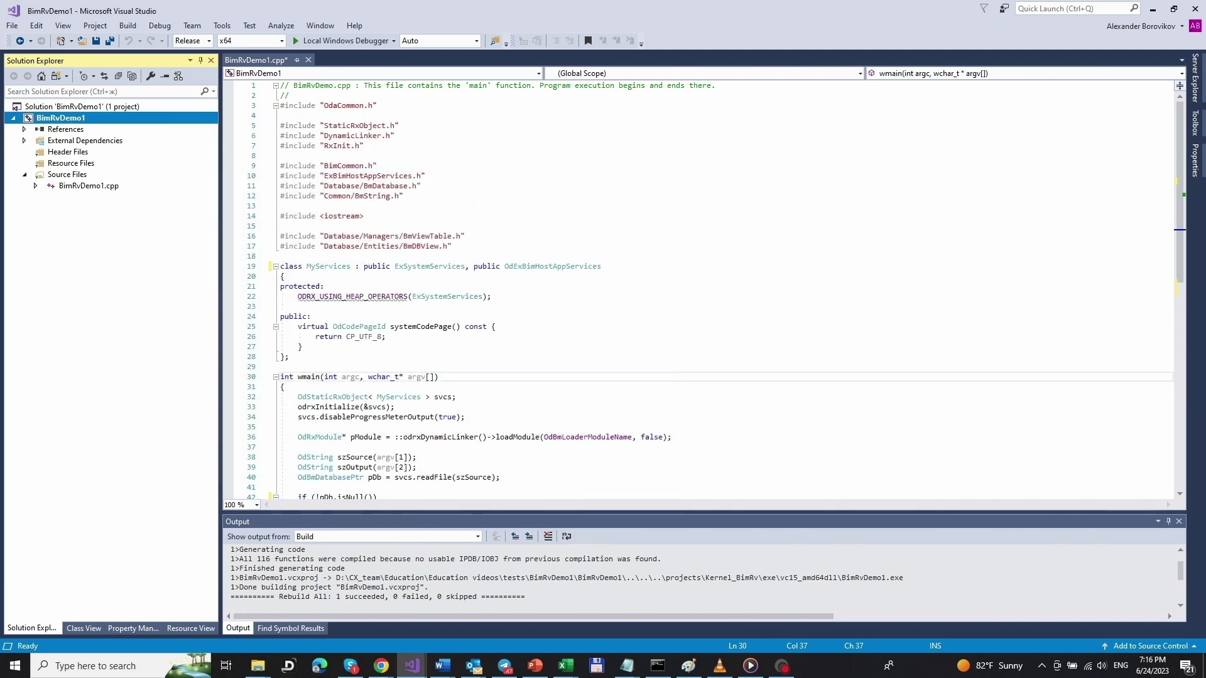
click(280, 266)
Add the TbIfcExport and RxVariantValue includes and 'using namespace TB_IFCEXPORT'
text(///// #include "TbIfcExport.h" #include "RxVariantValue.h")
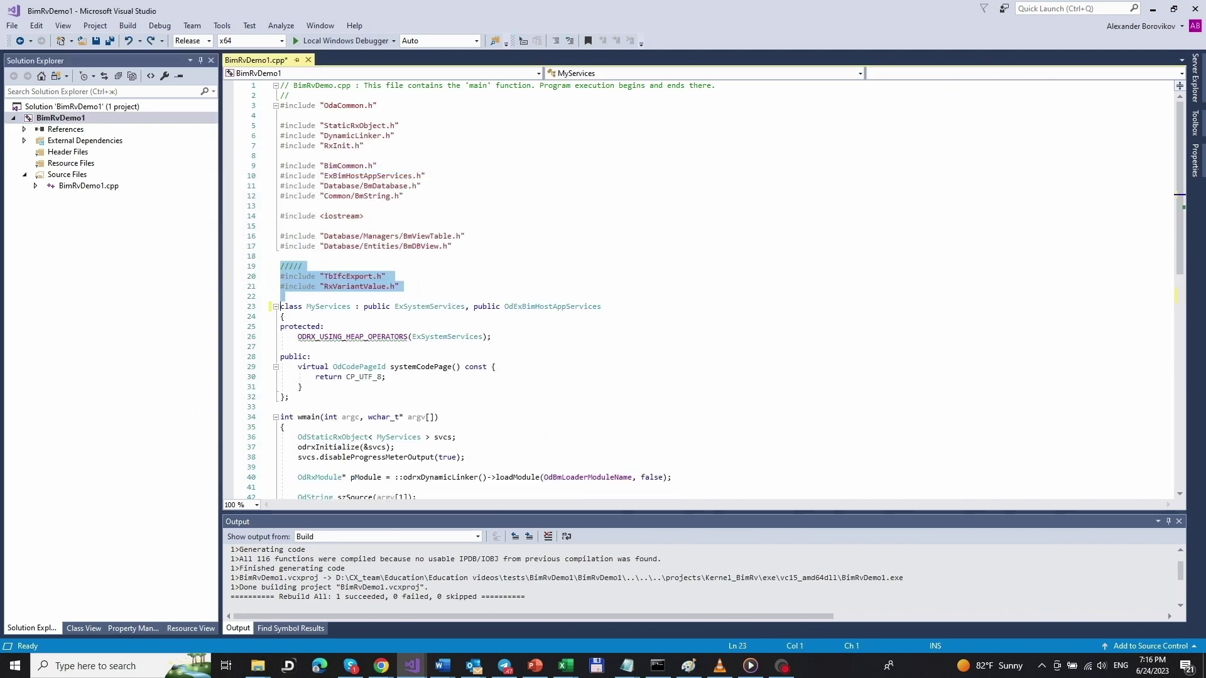
click(354, 275)
double_click(355, 277)
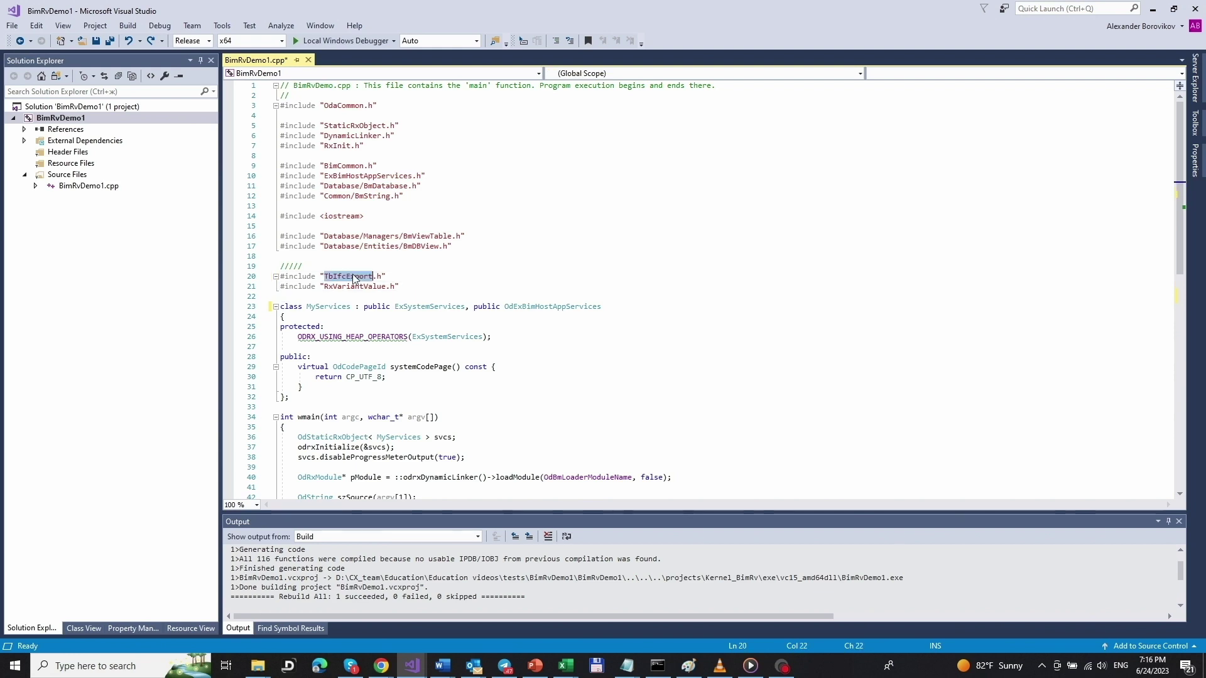
double_click(355, 287)
key(End)
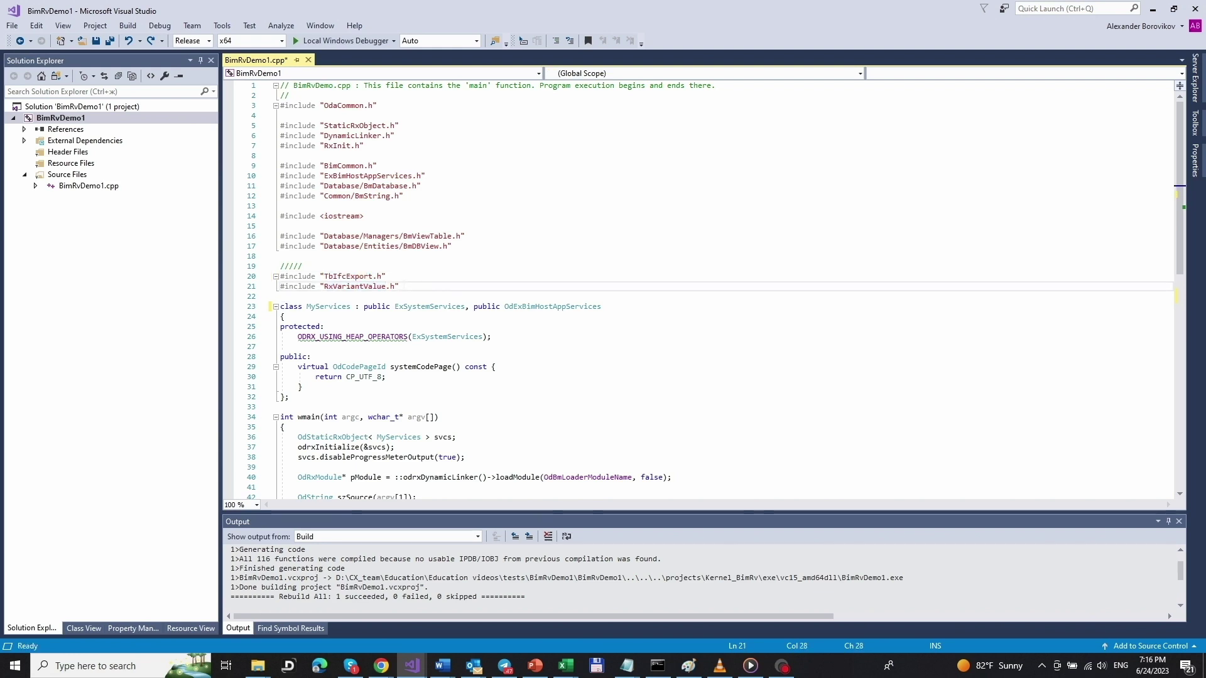
text(using namespace TB_IFCEXPORT;)
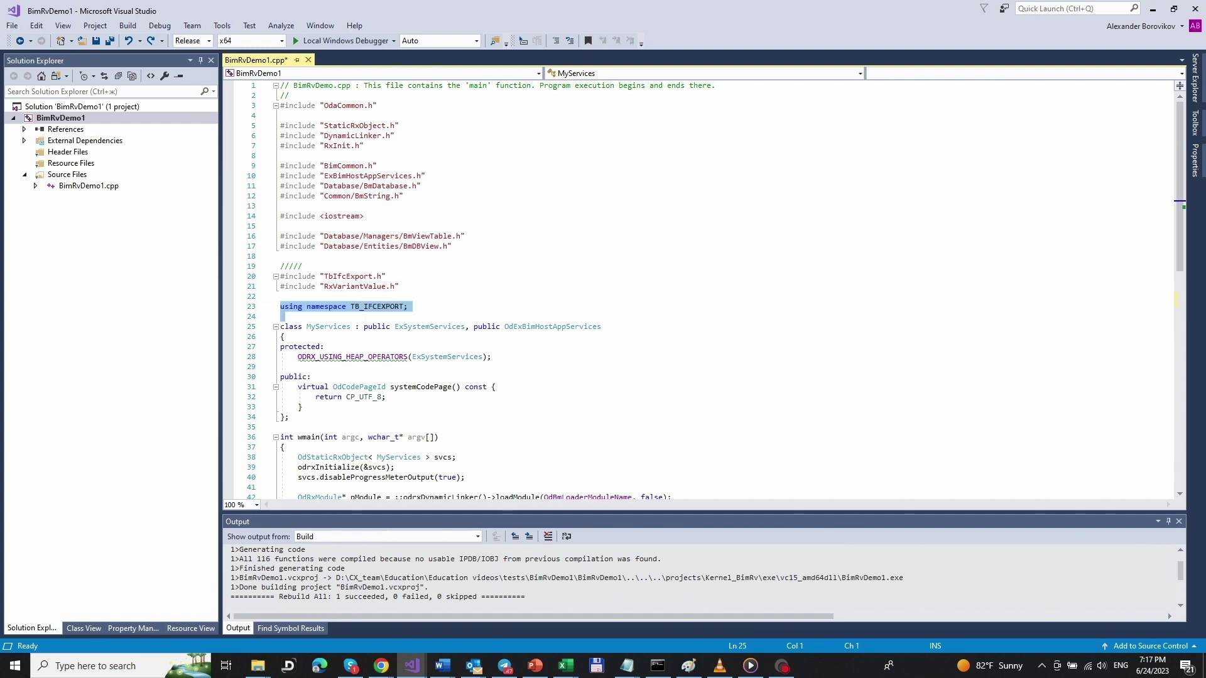
key(Up)
double_click(377, 309)
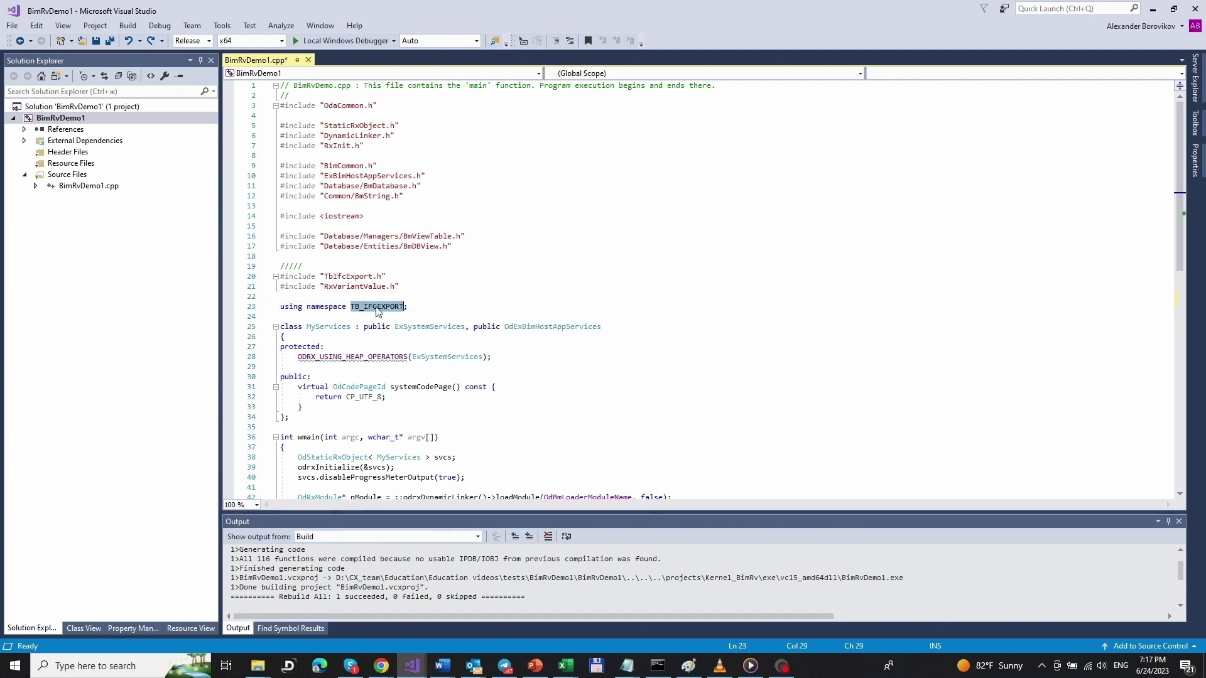
click(466, 304)
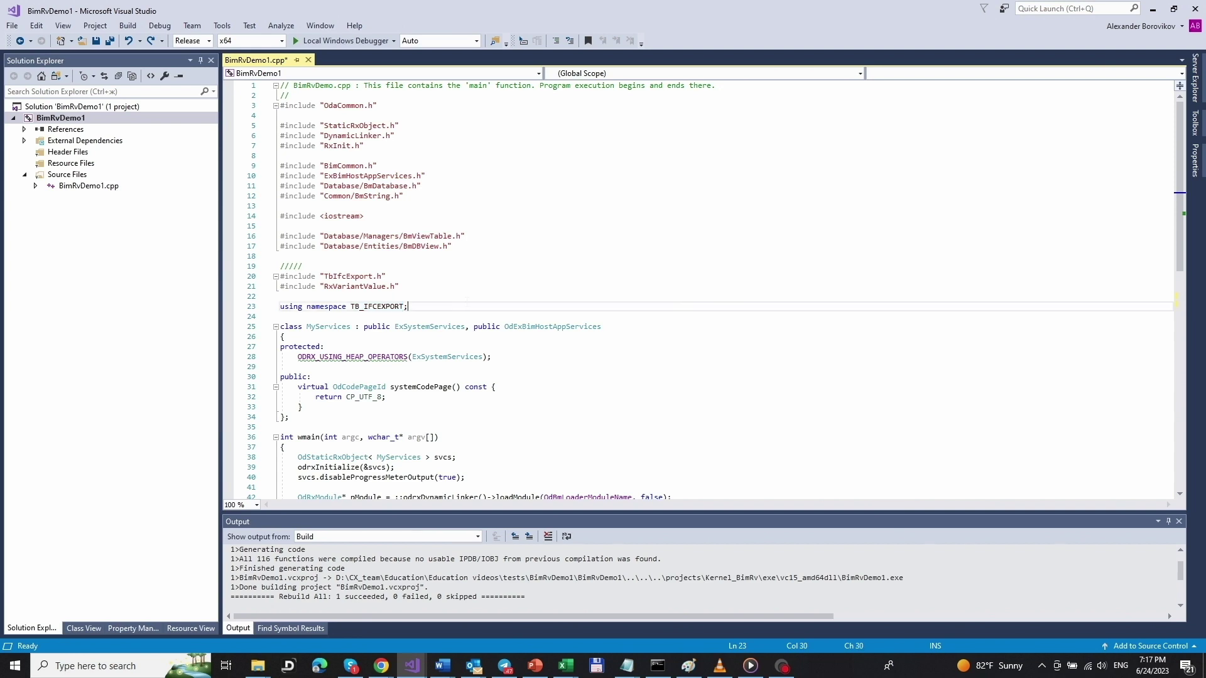
scroll(697, 283, down, 7)
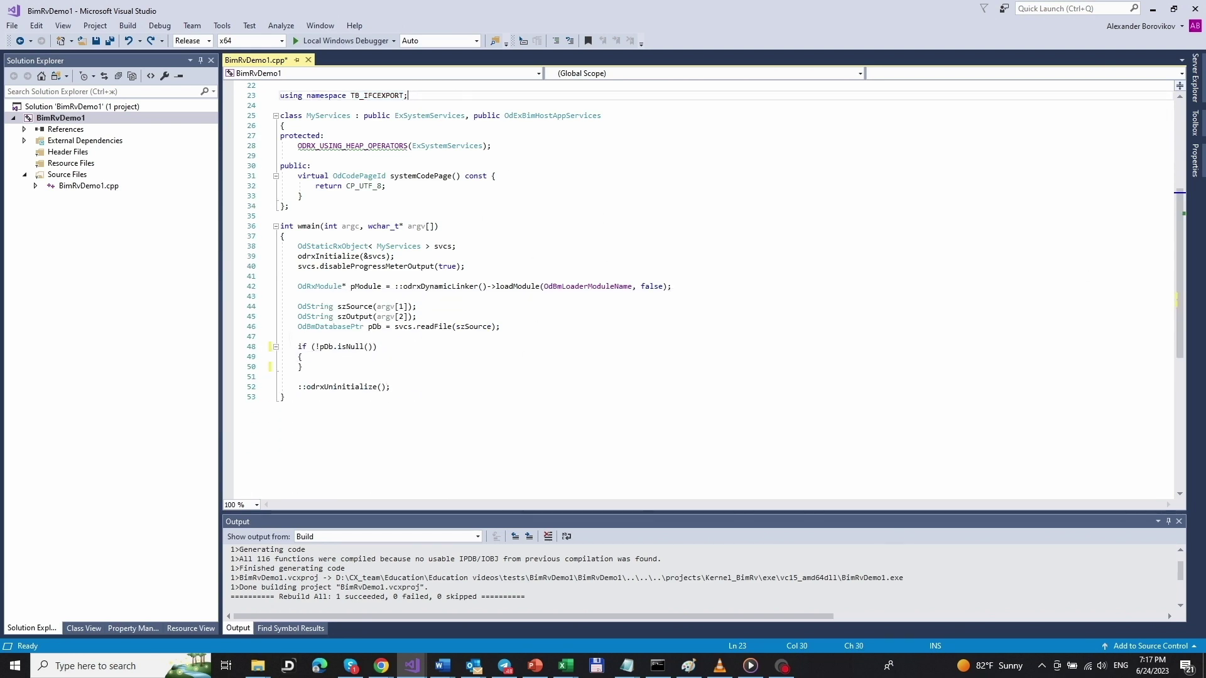
After reading the file, declare OdIfcExportPtr exporter and load the OdBmIfcExportModuleName module
drag(298, 327, 502, 326)
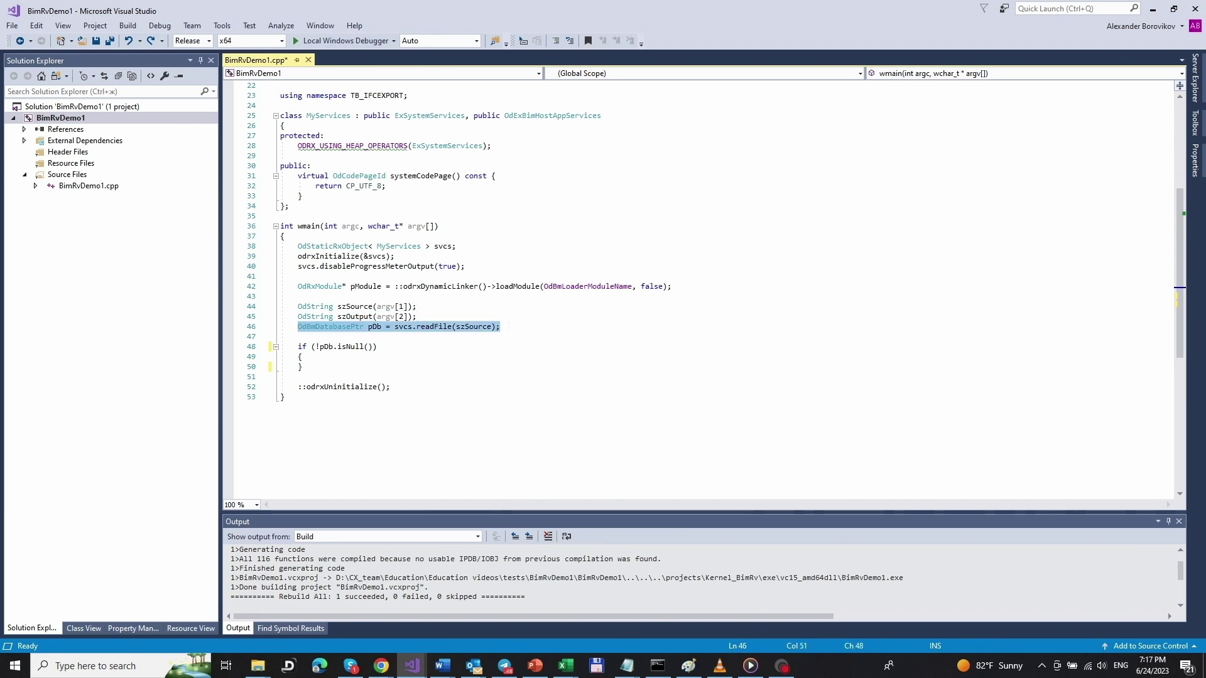
click(502, 326)
drag(302, 367, 298, 346)
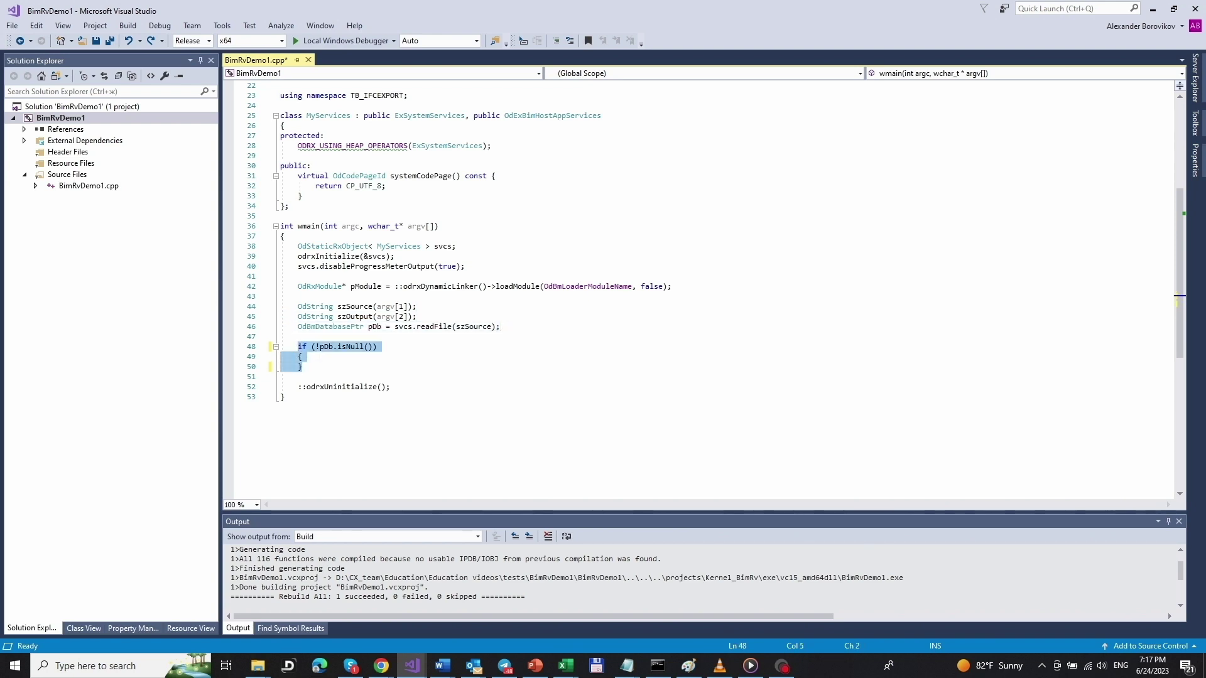
key(Right)
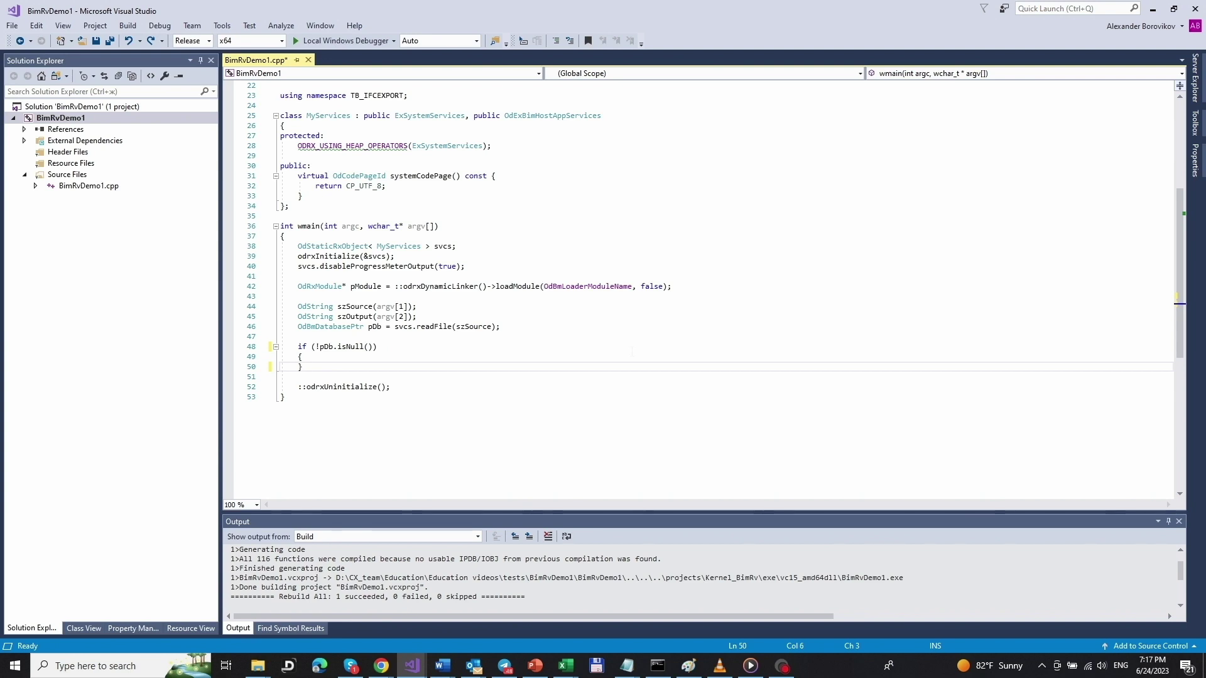
key(ctrl+z)
key(ctrl+z)
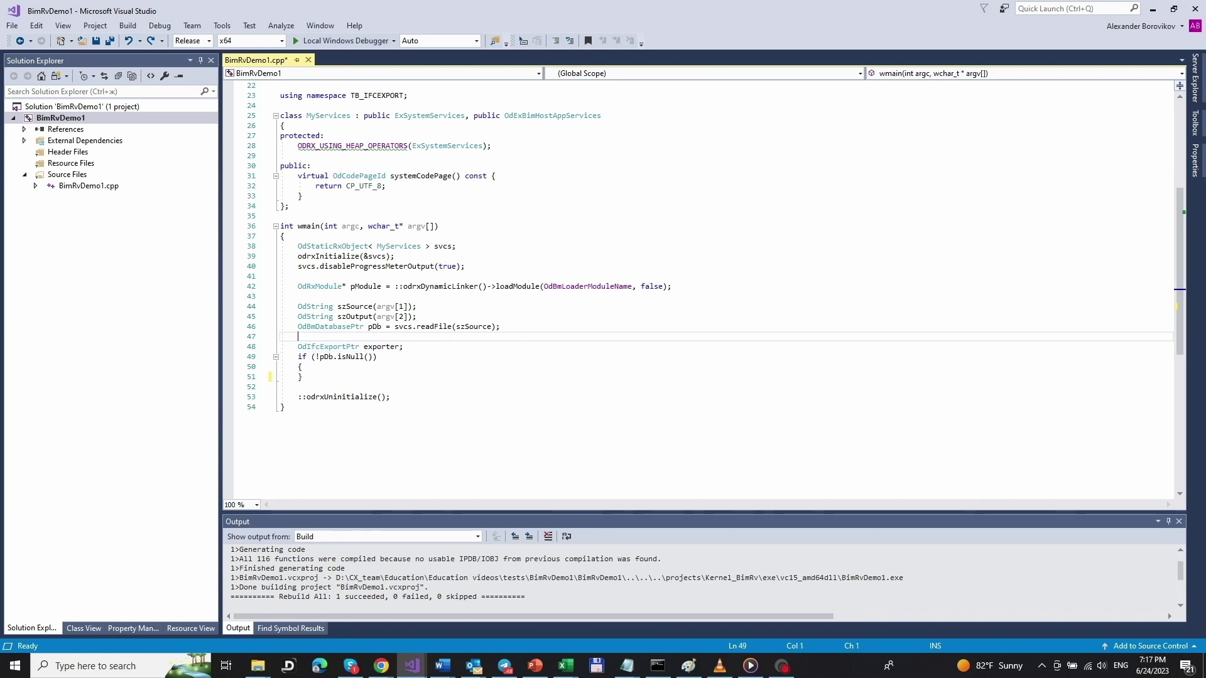
key(ctrl+z)
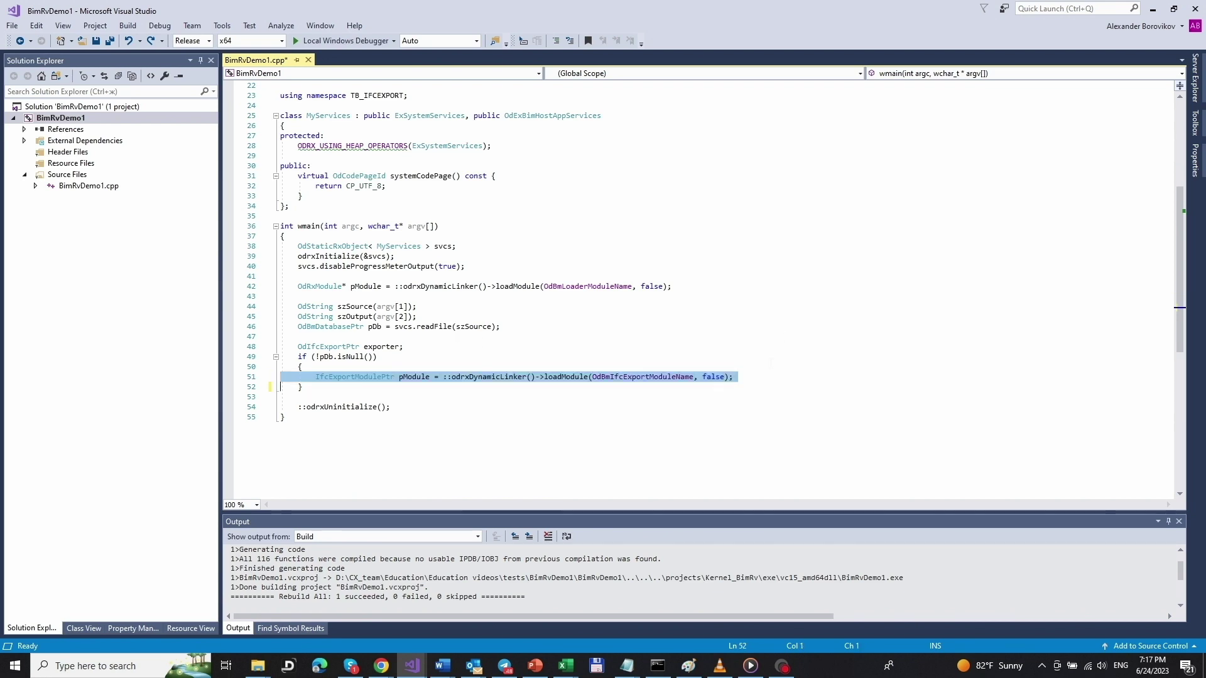
key(ctrl+z)
double_click(678, 378)
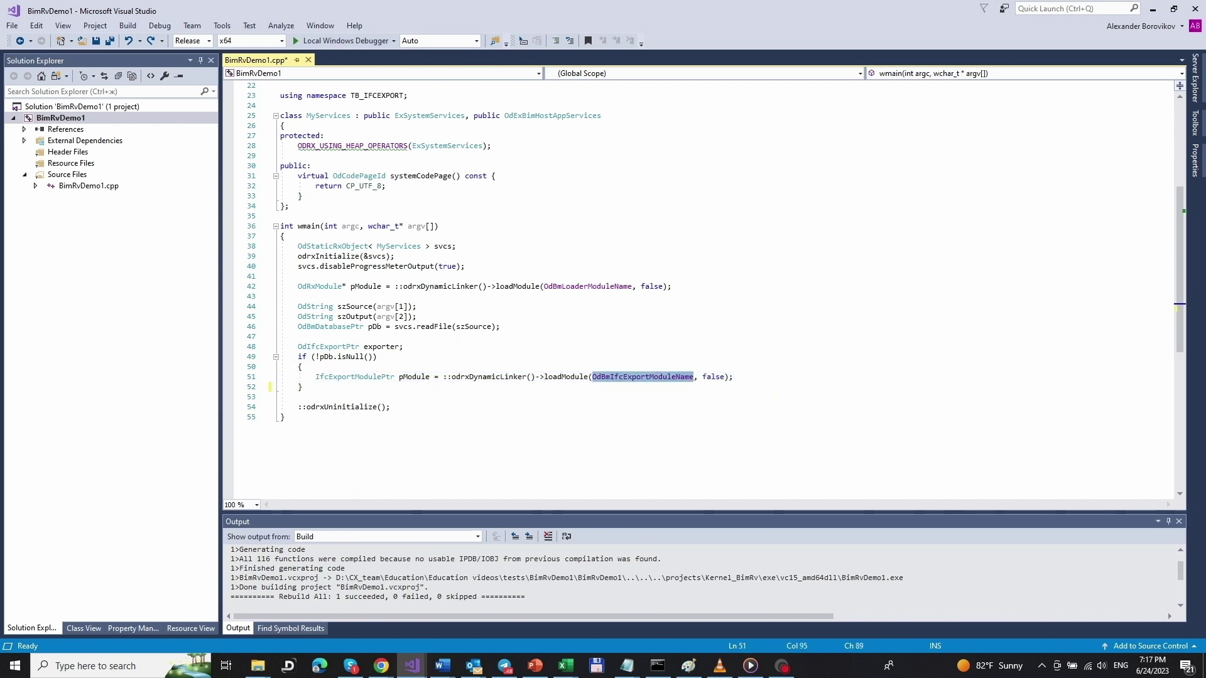
key(End)
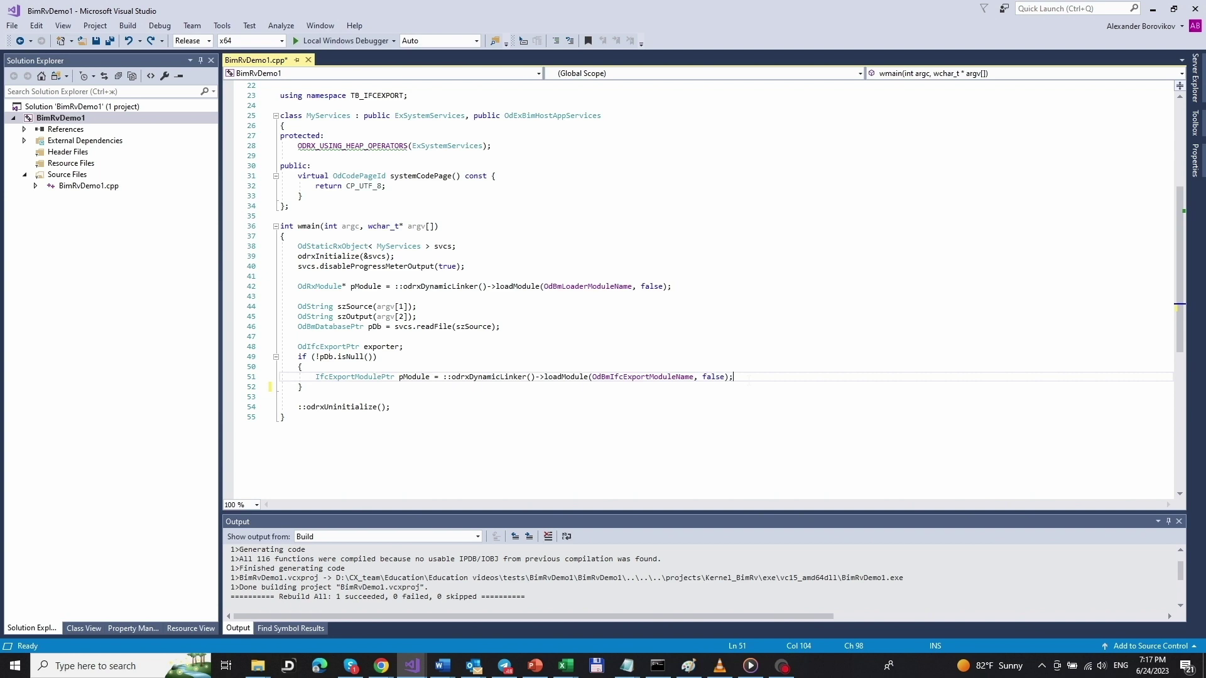
Inside the module check, load the OdBmLabelUtils module
key(ctrl+z)
key(ctrl+z)
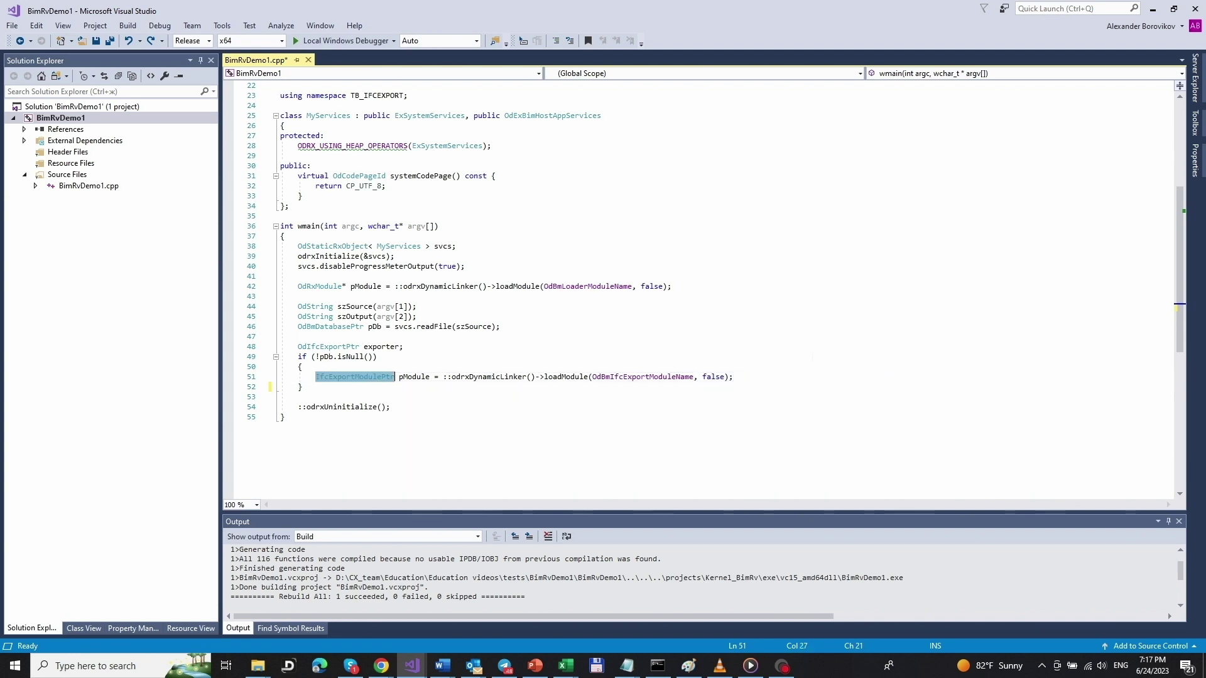
key(ctrl+y)
key(ctrl+y)
key(ctrl+z)
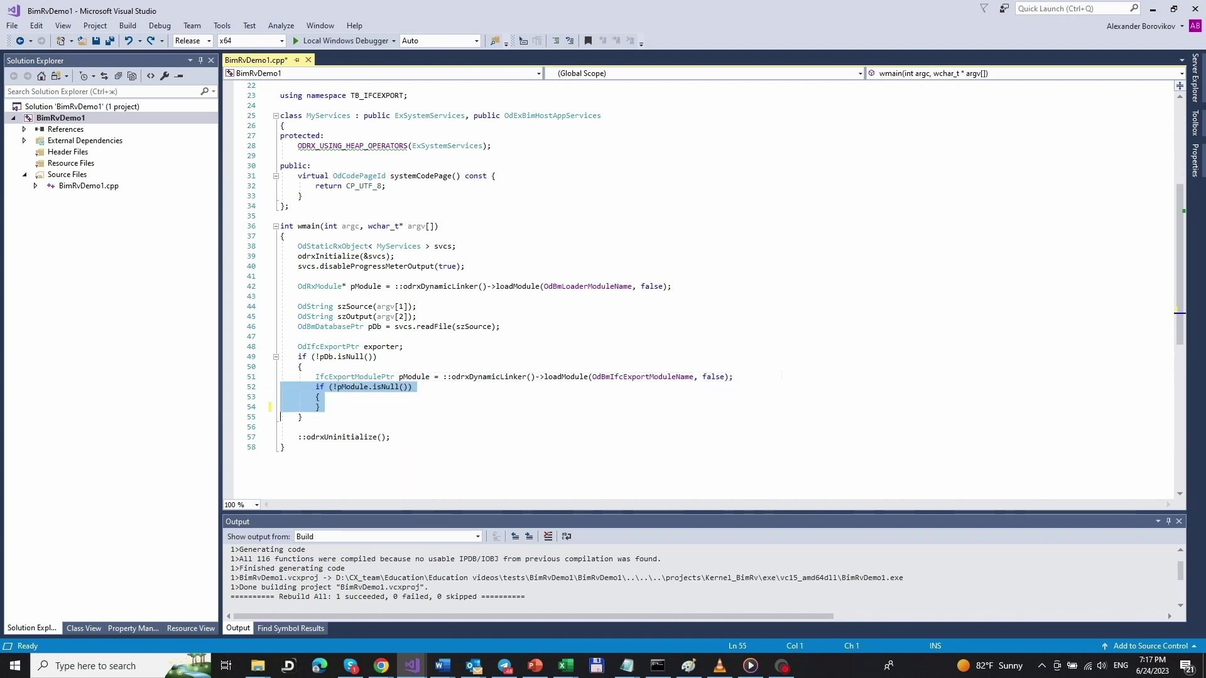
key(ctrl+y)
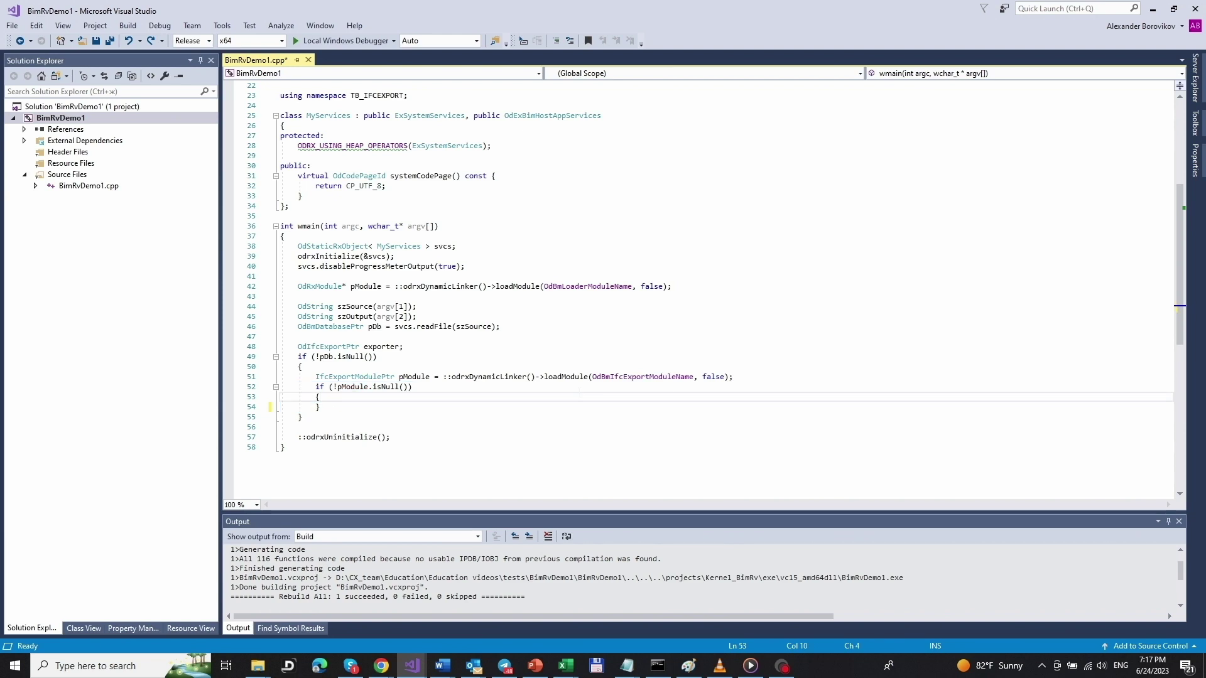
key(ctrl+y)
key(ctrl+y)
double_click(528, 408)
key(ctrl+y)
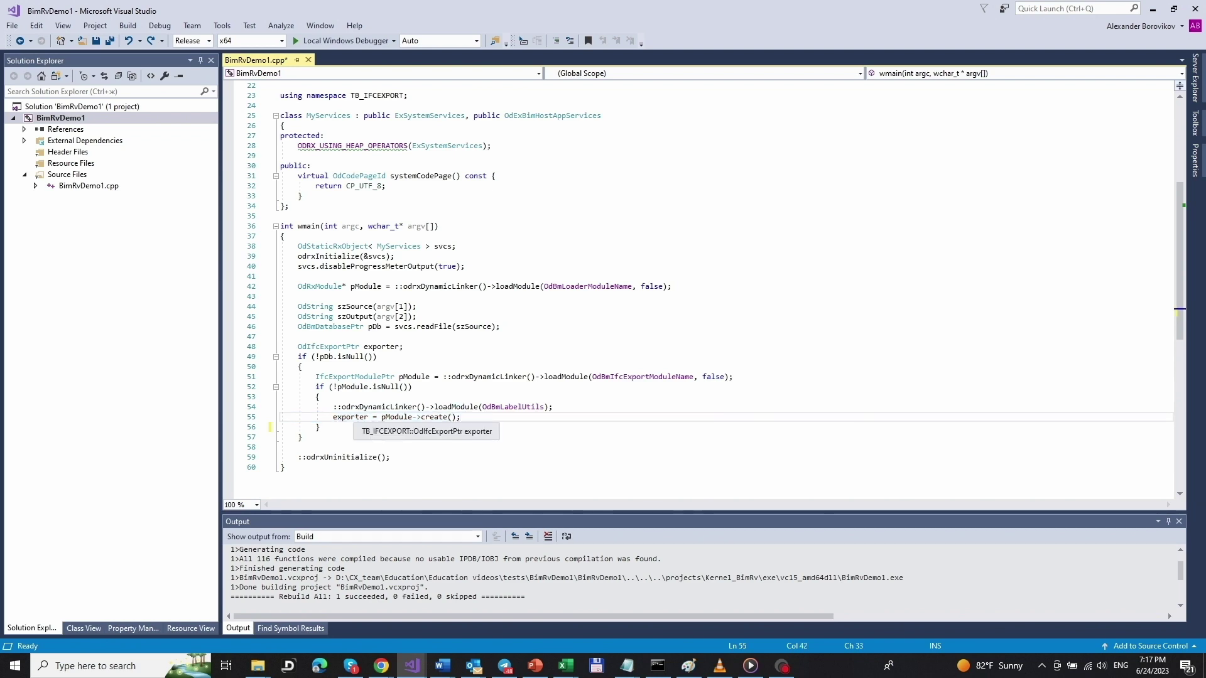
Add an exporter null check that sets the Database (pDb) and IfcFilePath properties
double_click(355, 419)
double_click(382, 348)
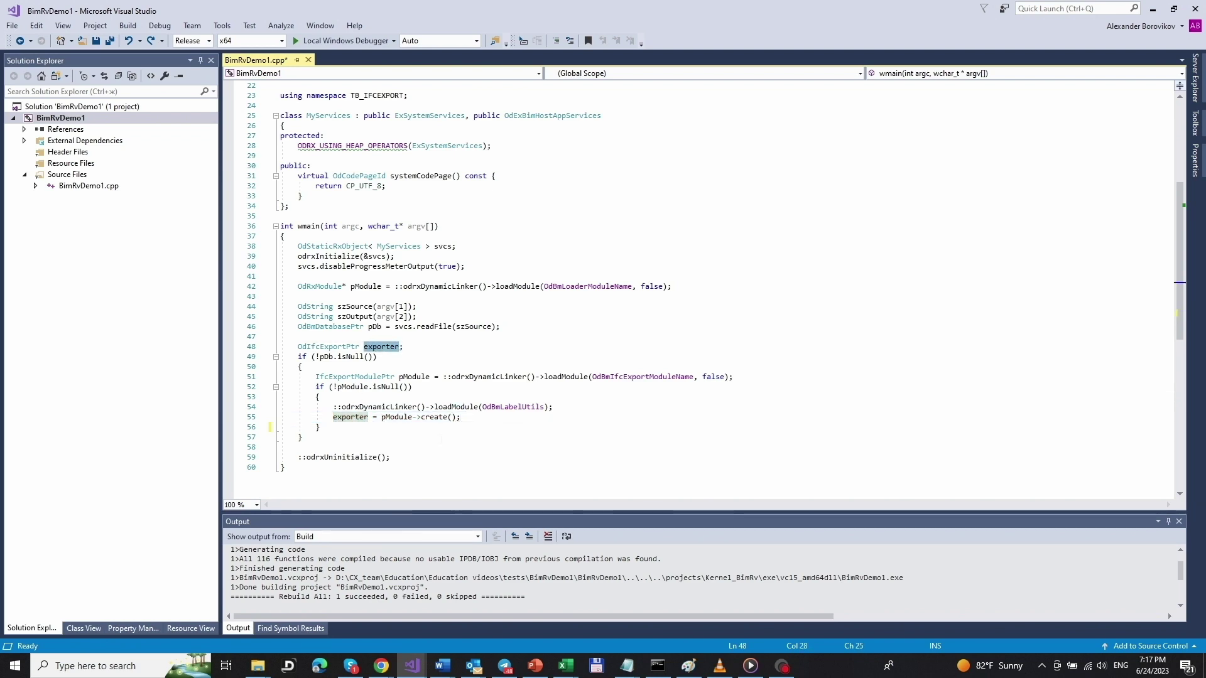
double_click(435, 418)
key(Right)
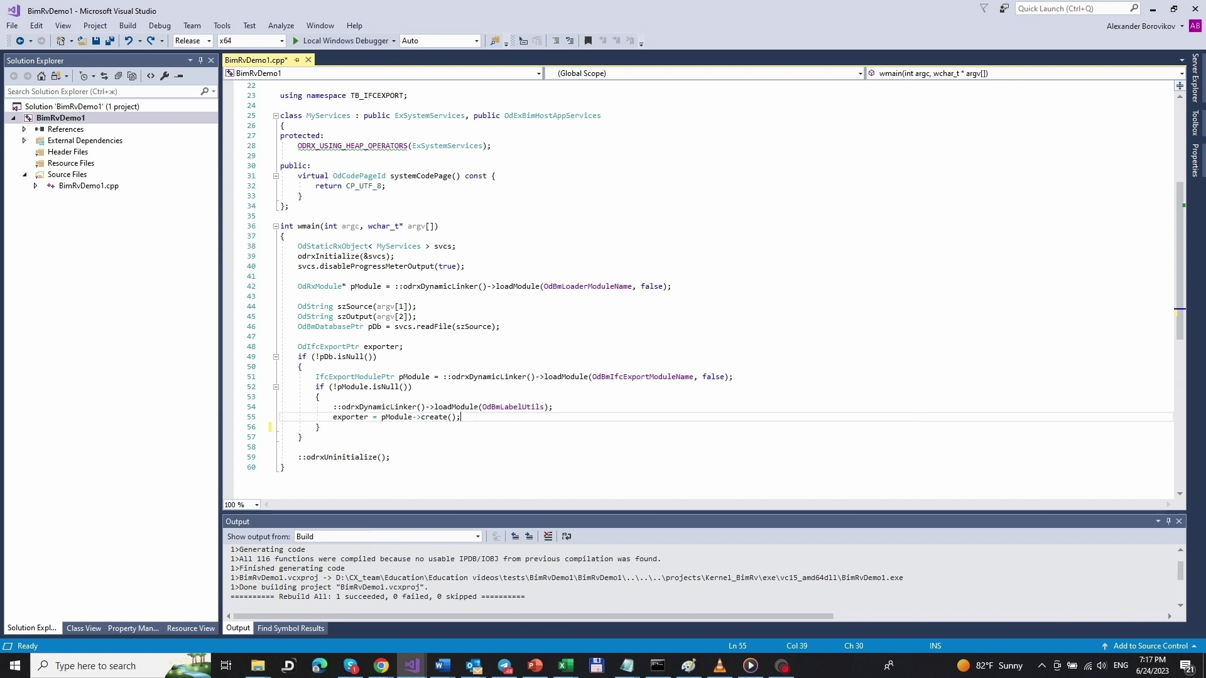
key(ctrl+v)
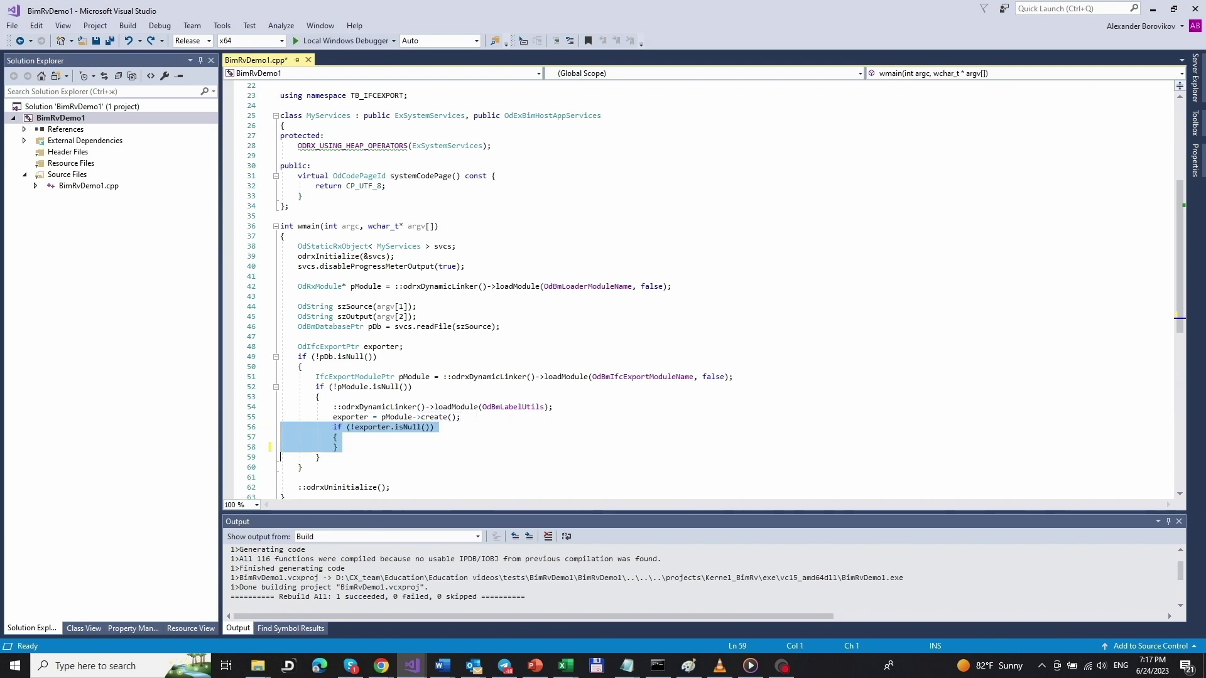
key(Up)
text(exporter->properties()->putAt(L"Database", pDb); 				exporter->properties()->putAt(L"IfcFilePath", OdRxVariantValue(szOutput));)
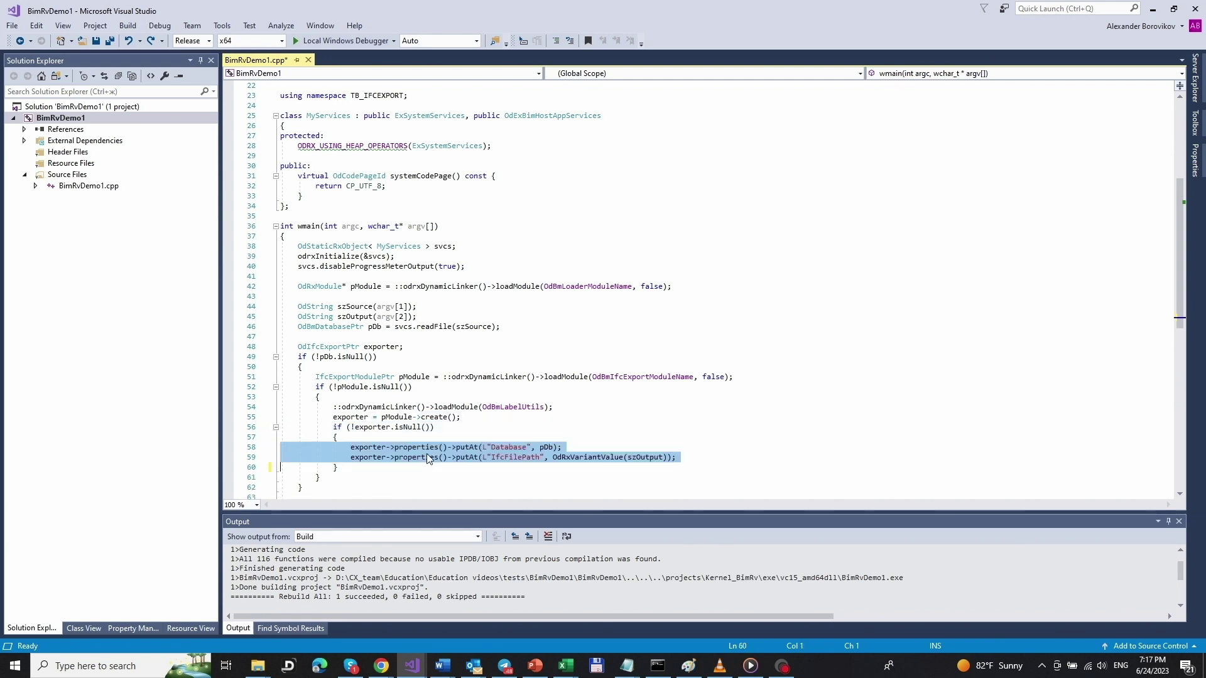
click(556, 449)
double_click(506, 449)
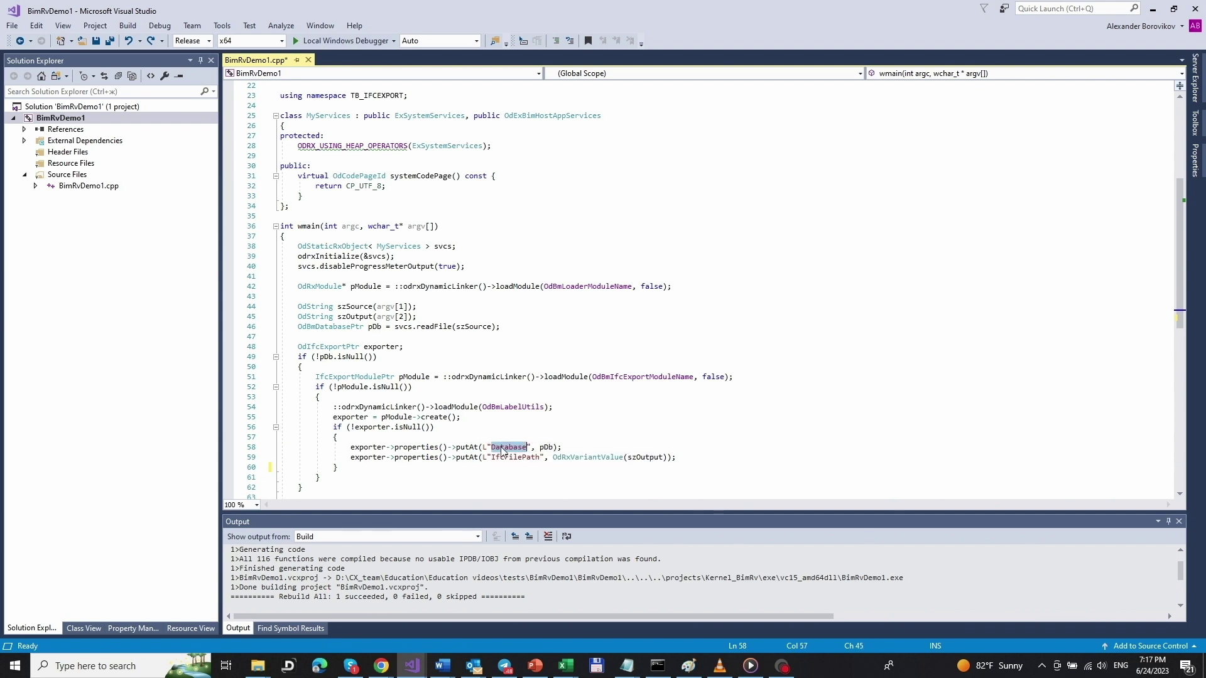
click(541, 448)
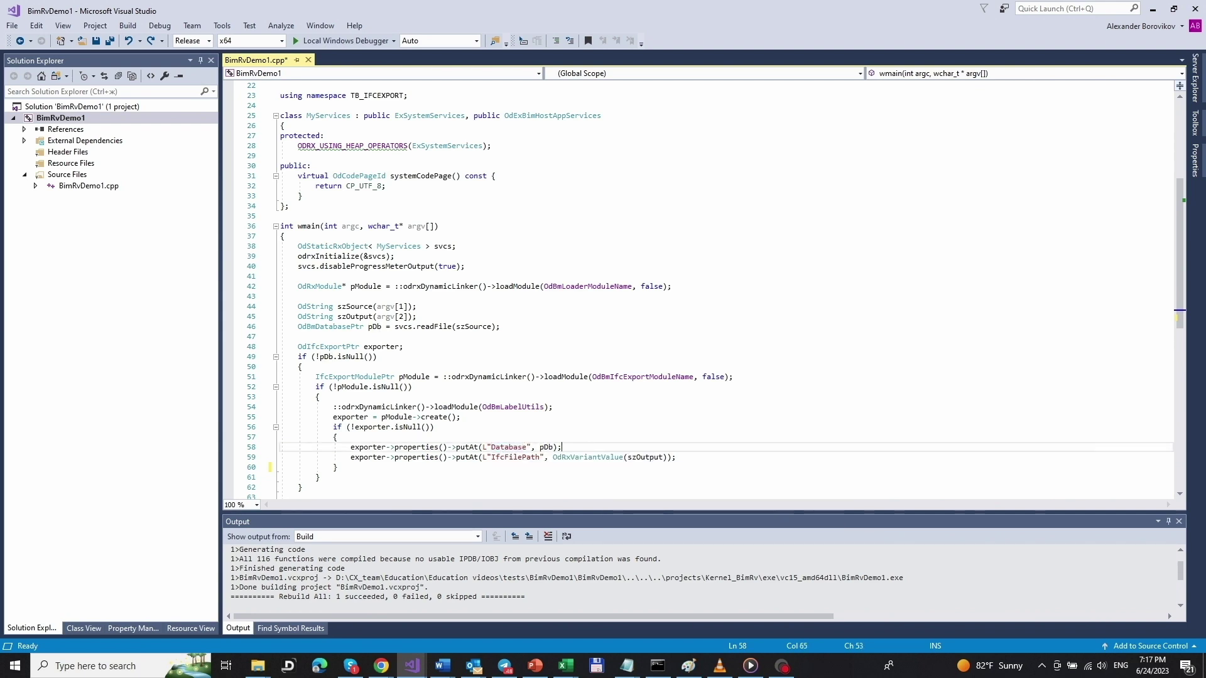
double_click(516, 457)
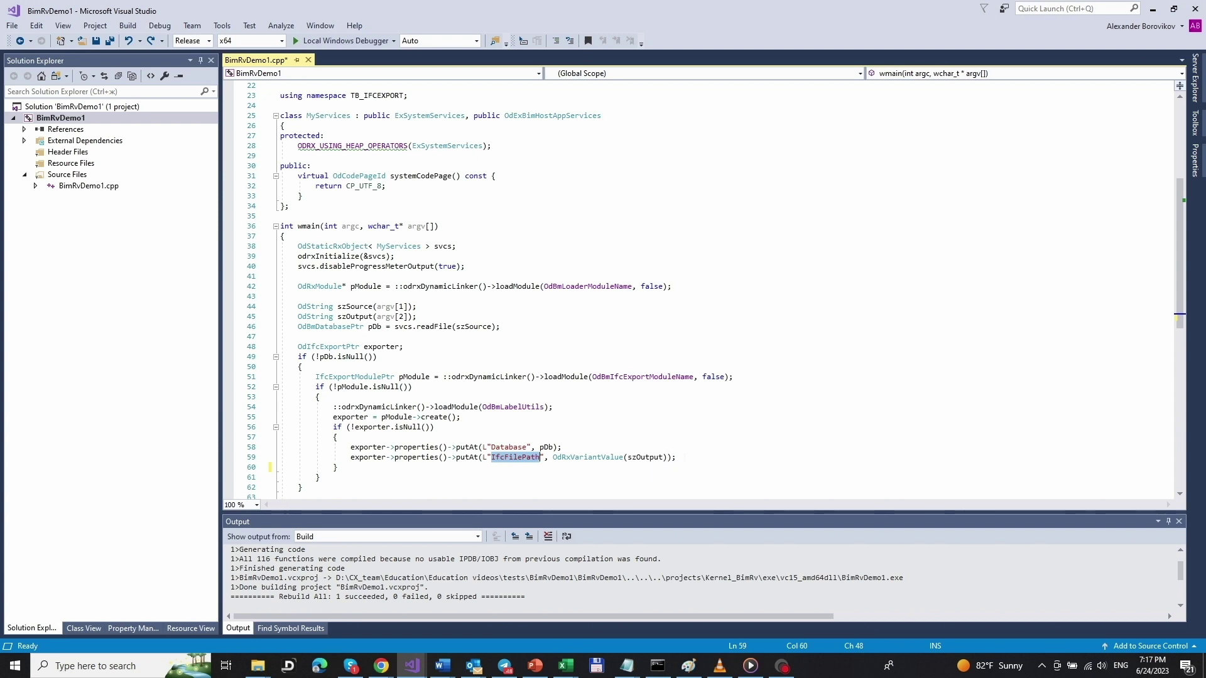
key(End)
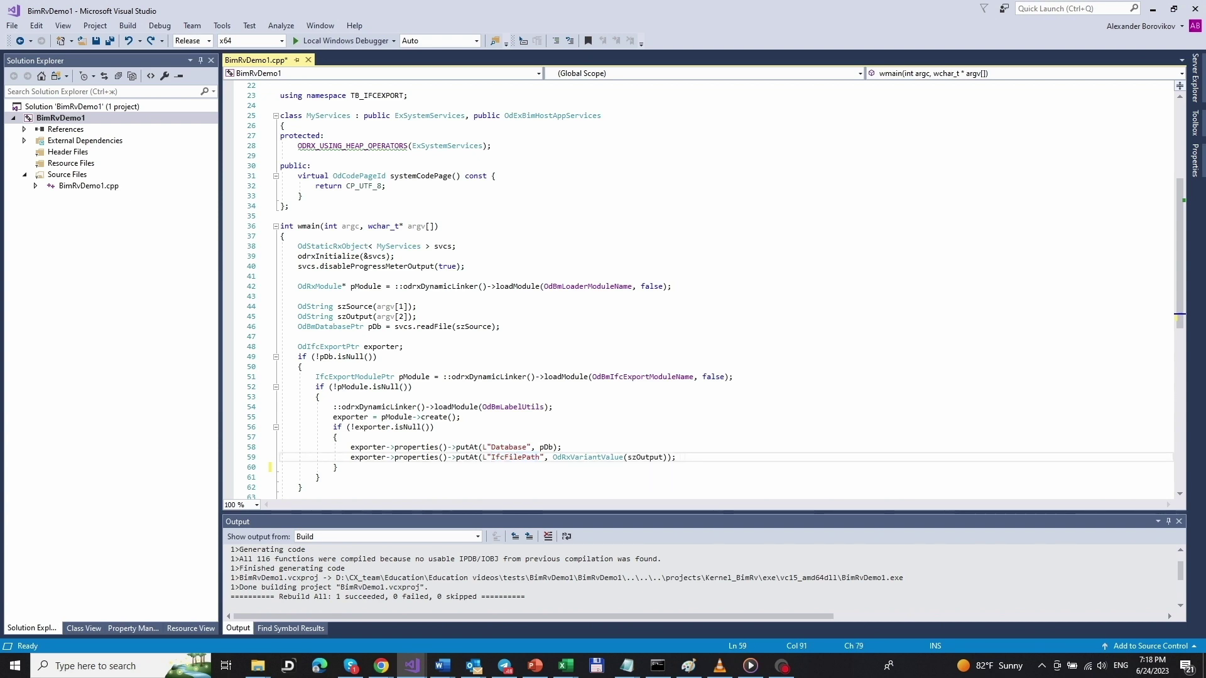
Call exportIfc() into expRes and print export success or failure
key(Return)
text(TB_IFCEXPORT::OdIfcExport::ExportResult expRes = exporter->exportIfc();)
key(Up)
key(End)
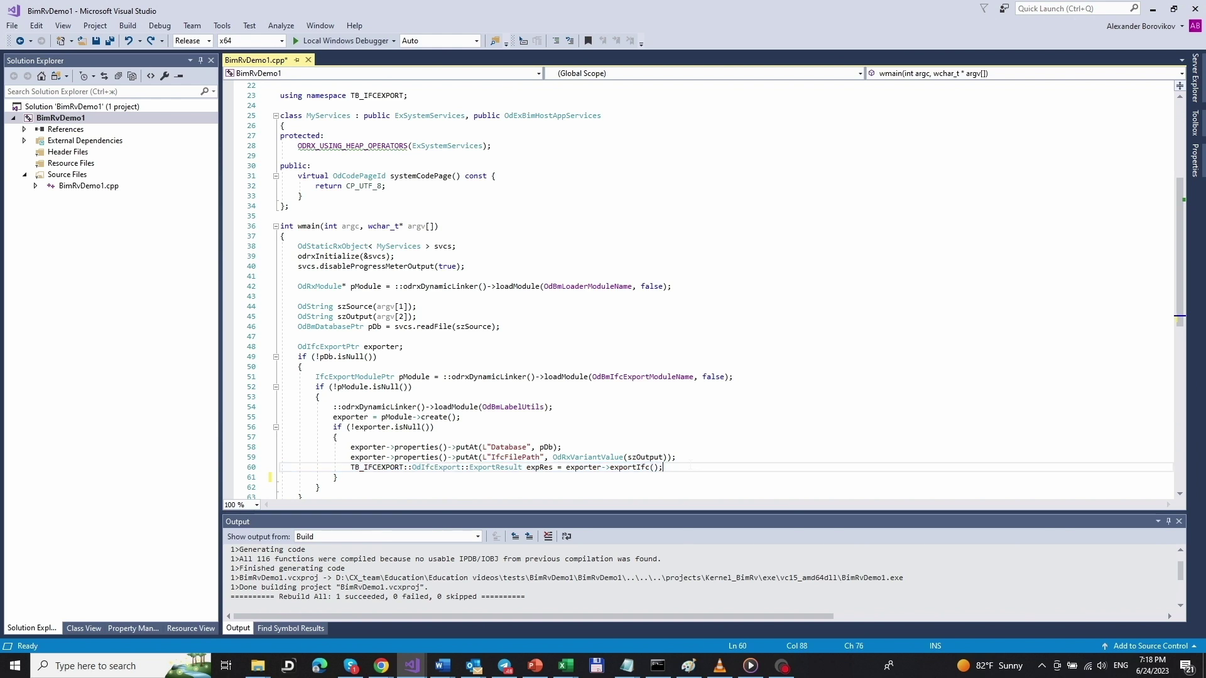
key(Left)
key(Left)
key(Left)
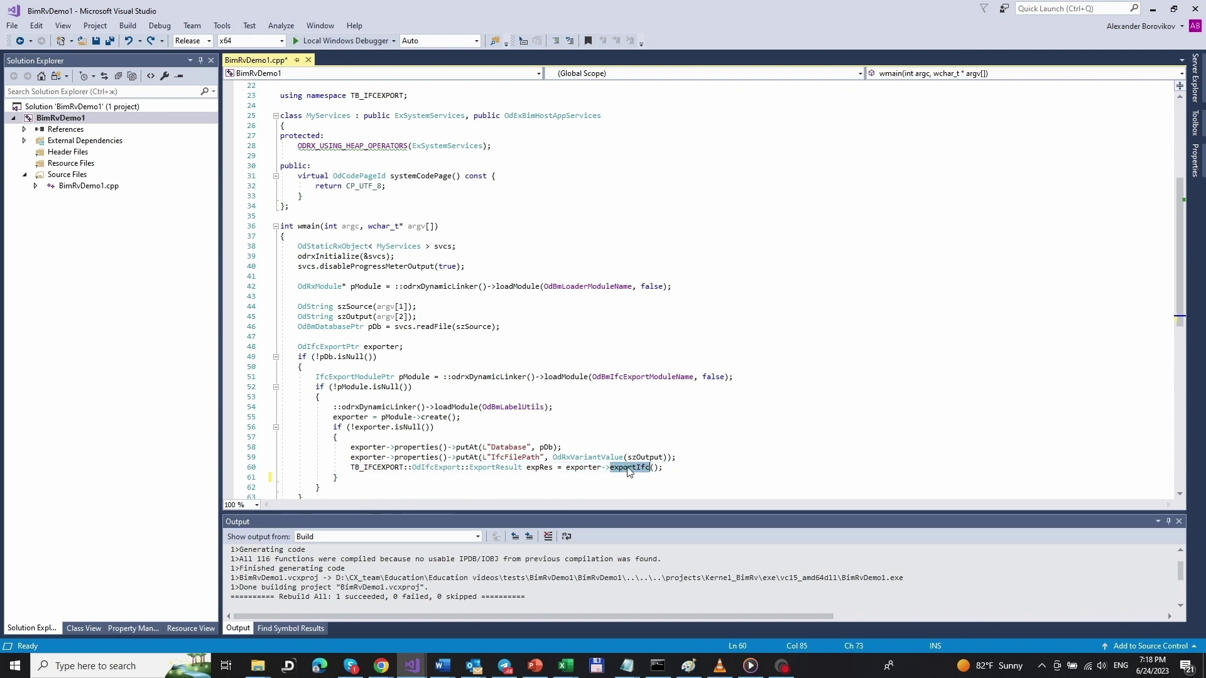
key(End)
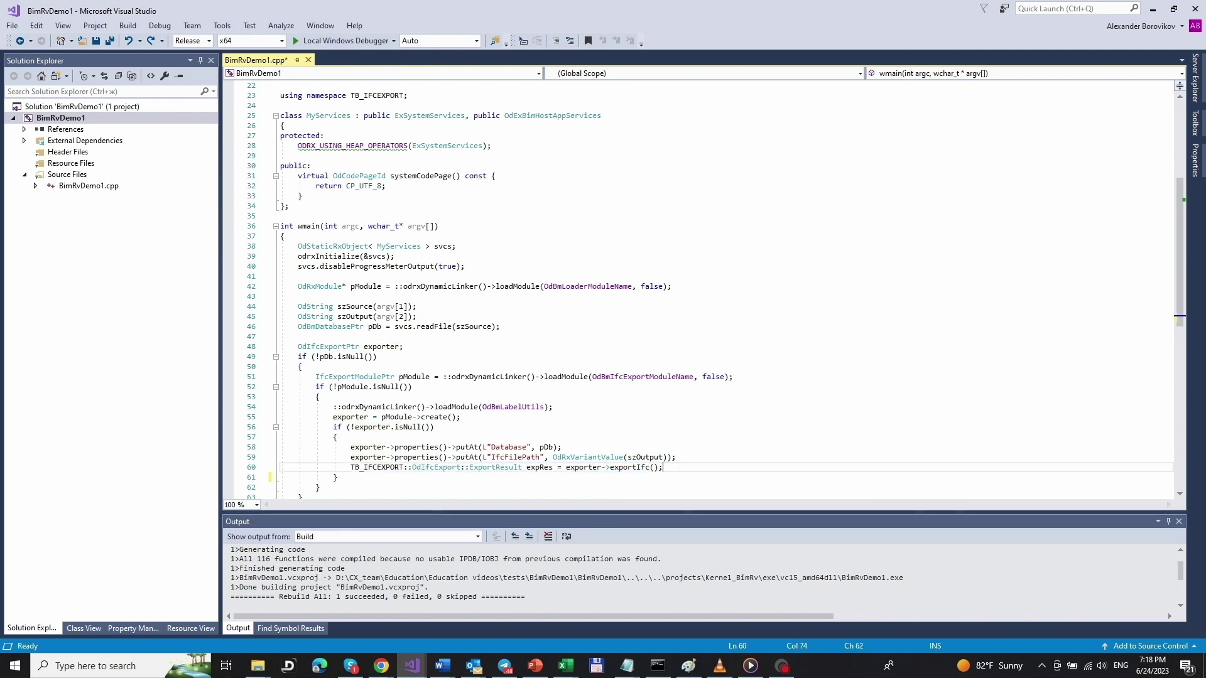
key(ctrl+v)
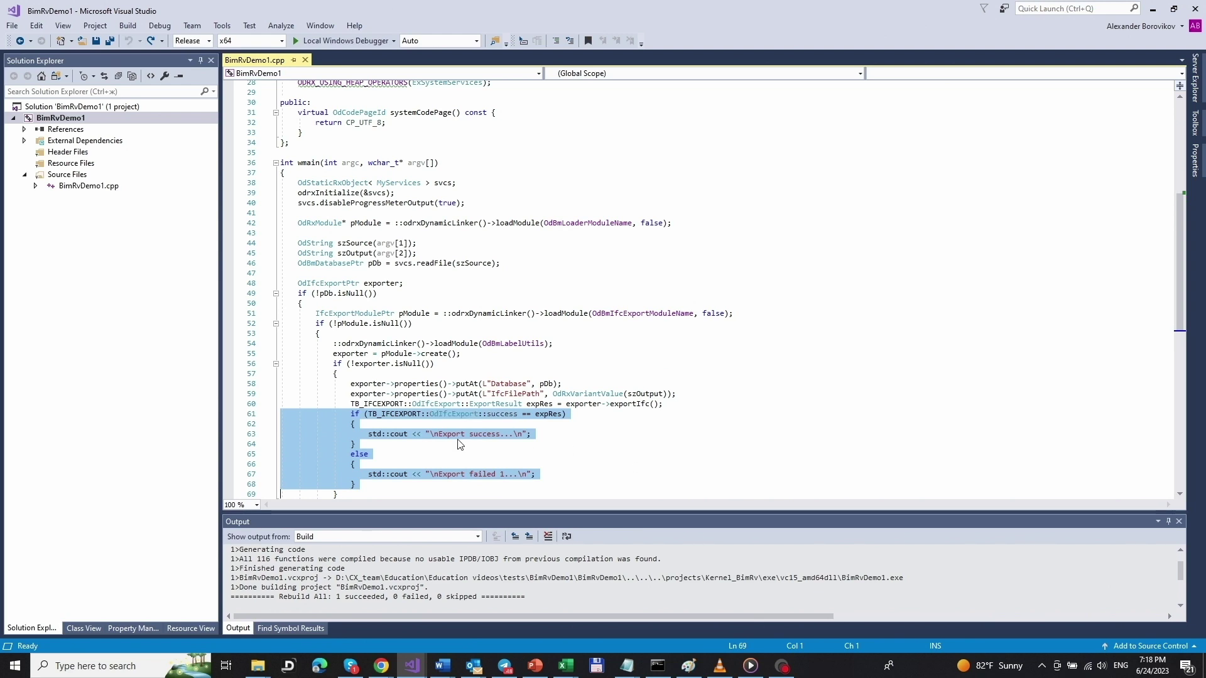
key(Up)
key(Up)
key(Up)
double_click(540, 404)
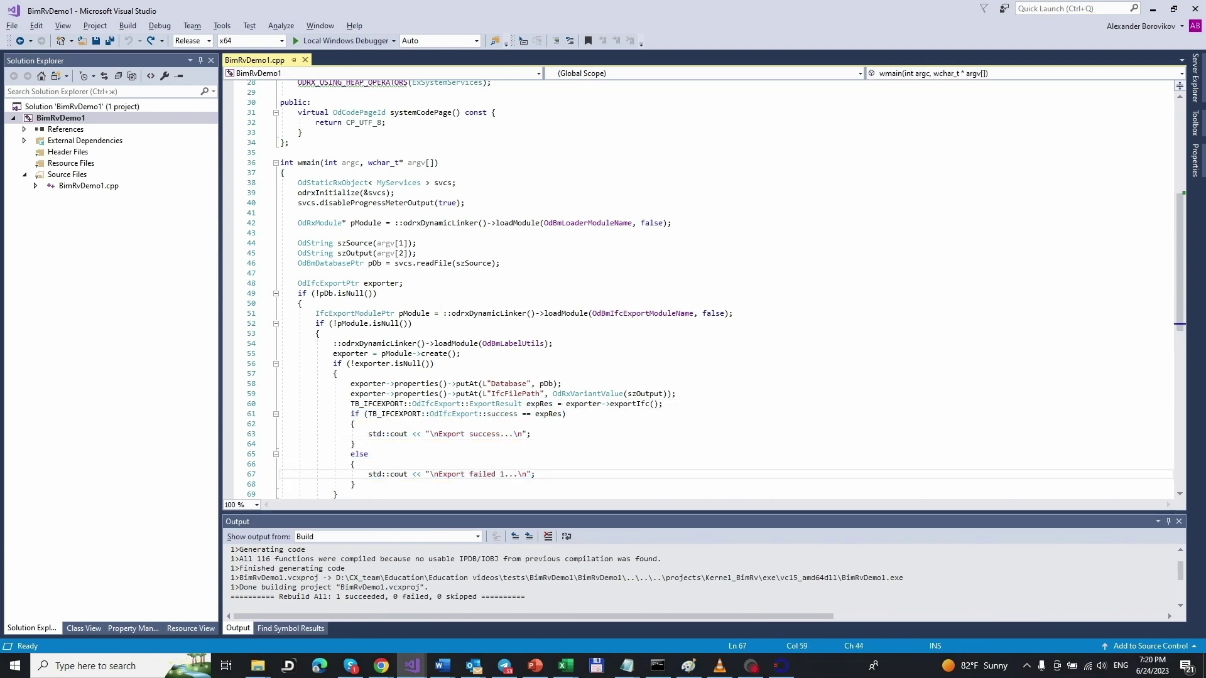
Rebuild only the BimRvDemo1 project from its Solution Explorer context menu
right_click(84, 124)
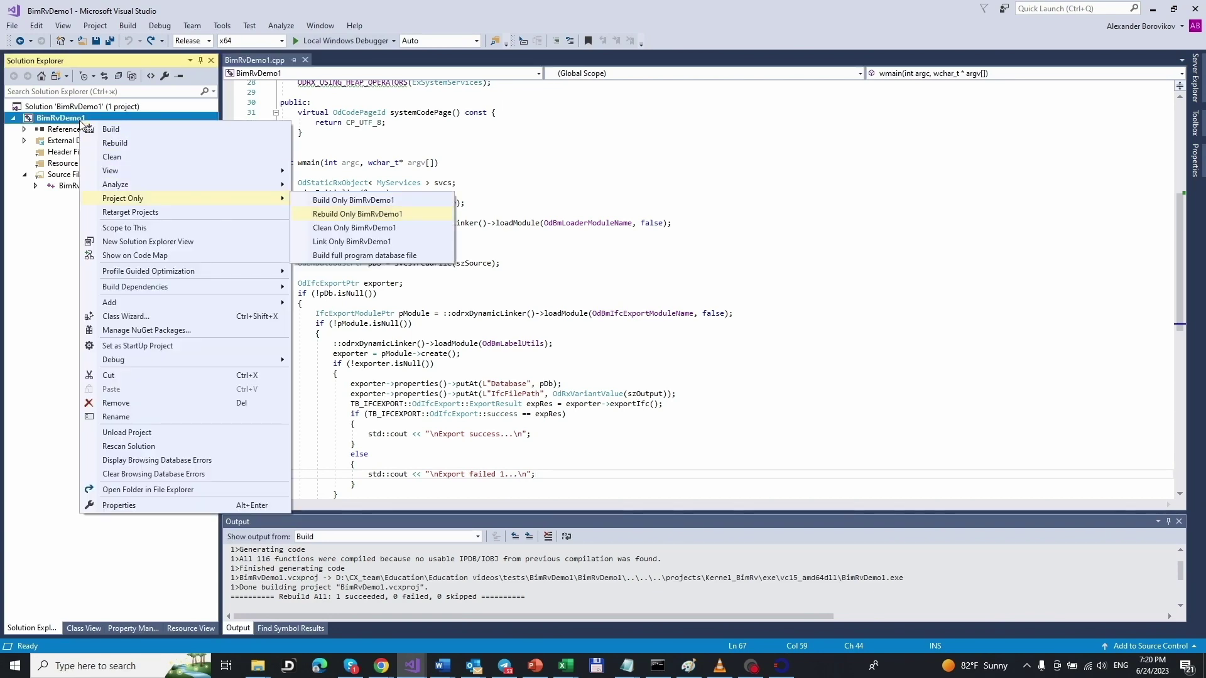
mouse_move(123, 198)
click(349, 212)
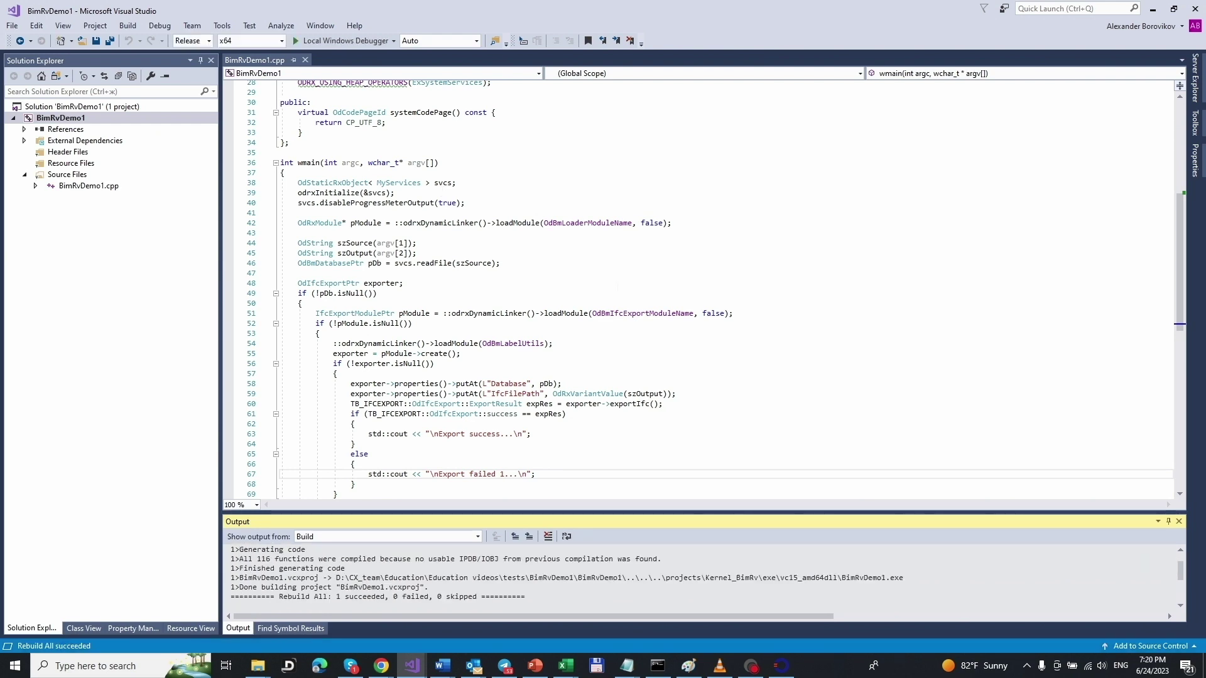
Rerun 'BimRvDemo1 wall1_2021.rvt wall1_2021.ifc' in Command Prompt
click(1152, 8)
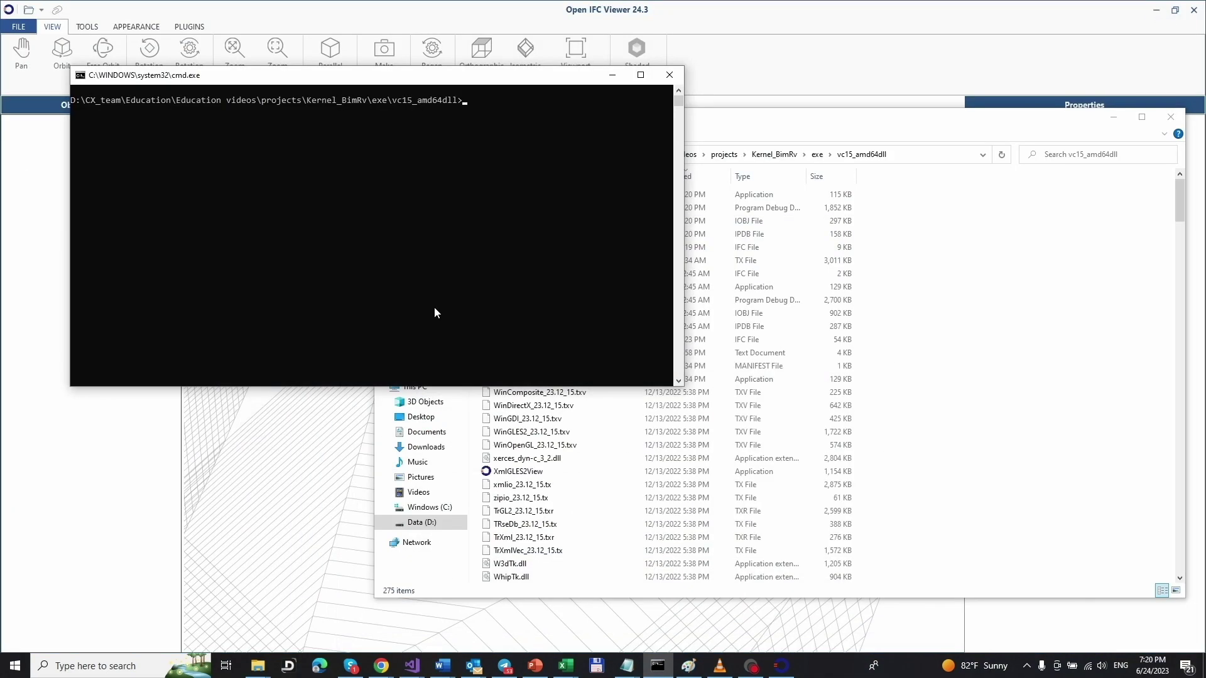
text(cls)
key(Up)
key(Return)
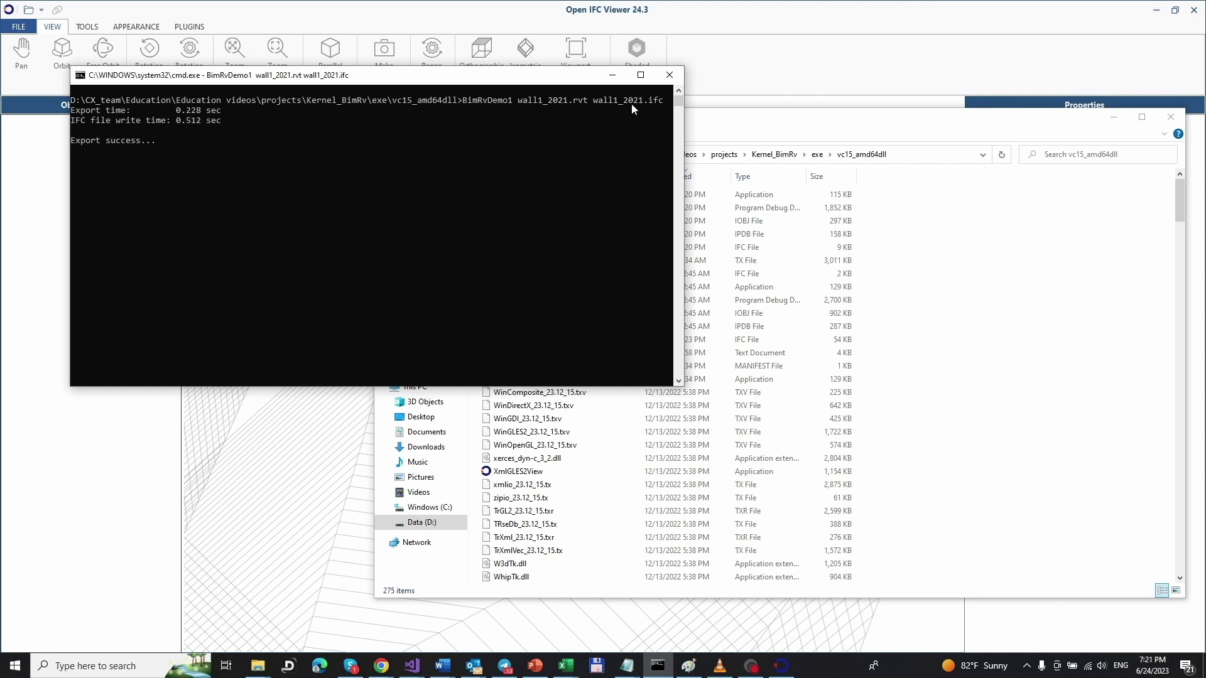
Sort Explorer by Date modified and open wall1_2021.ifc
click(613, 74)
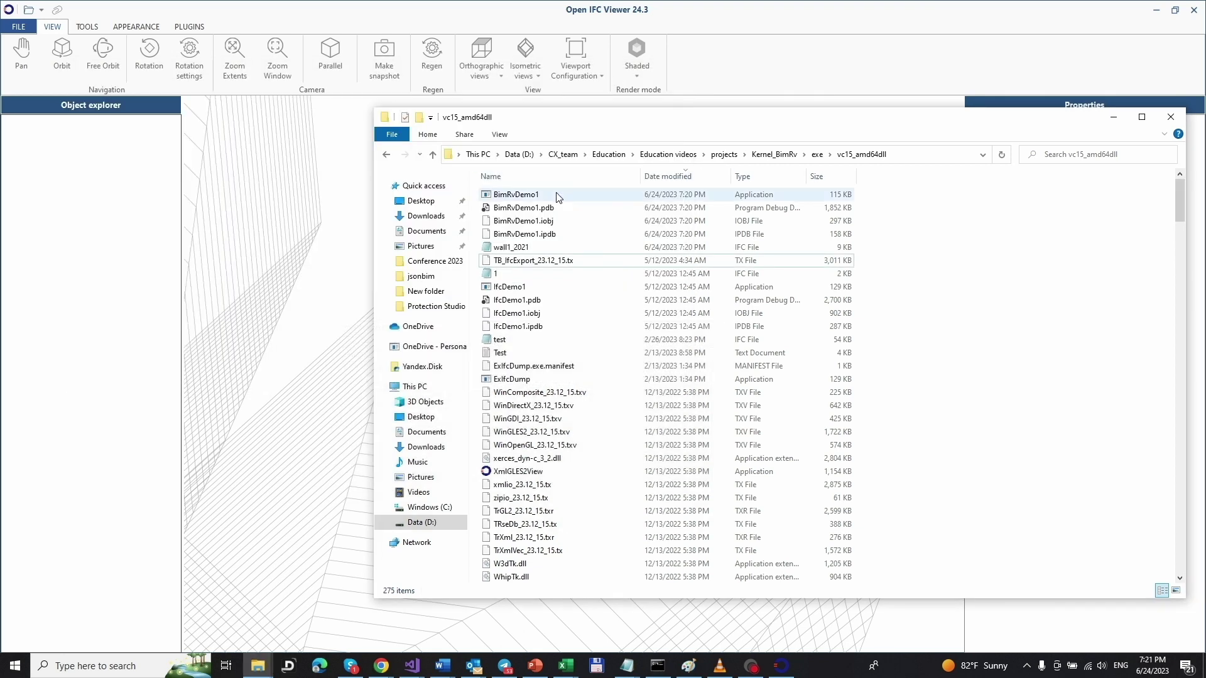
click(683, 182)
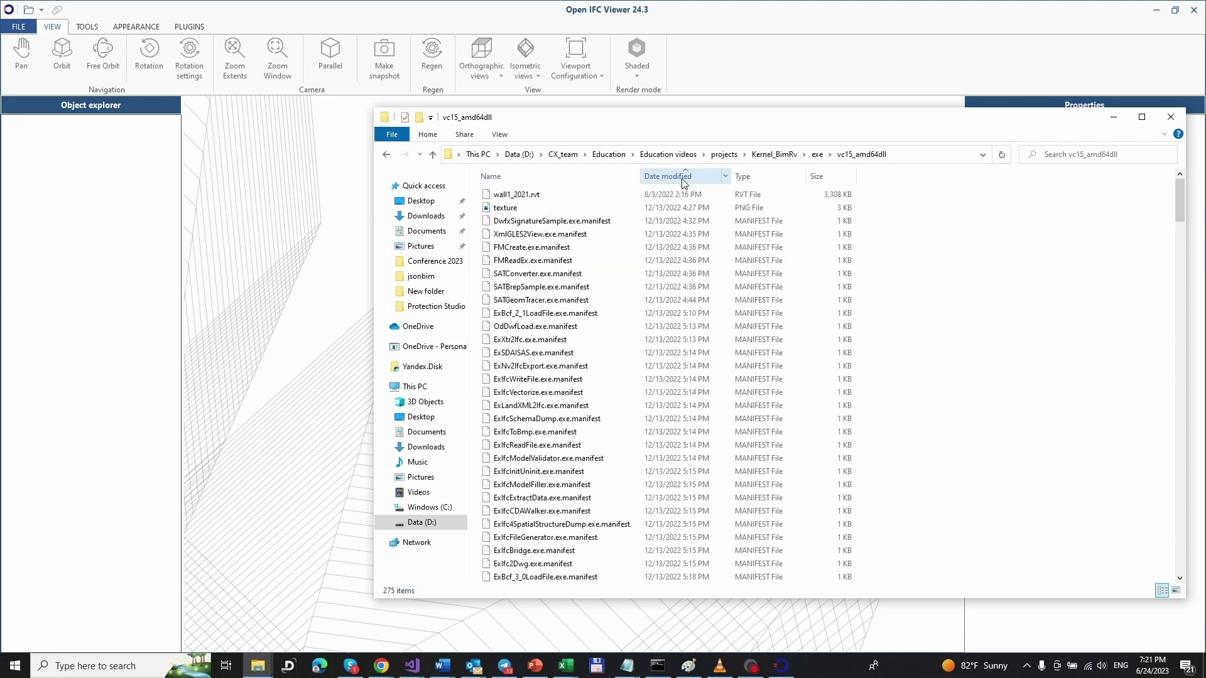
click(522, 194)
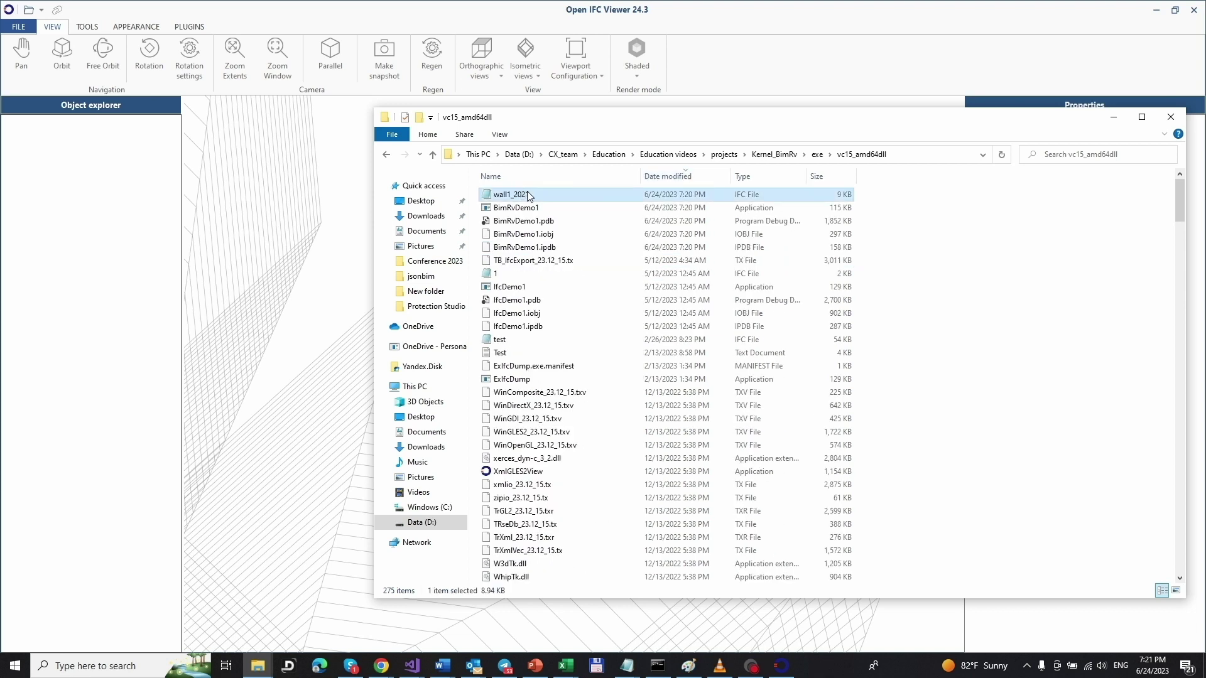
key(Return)
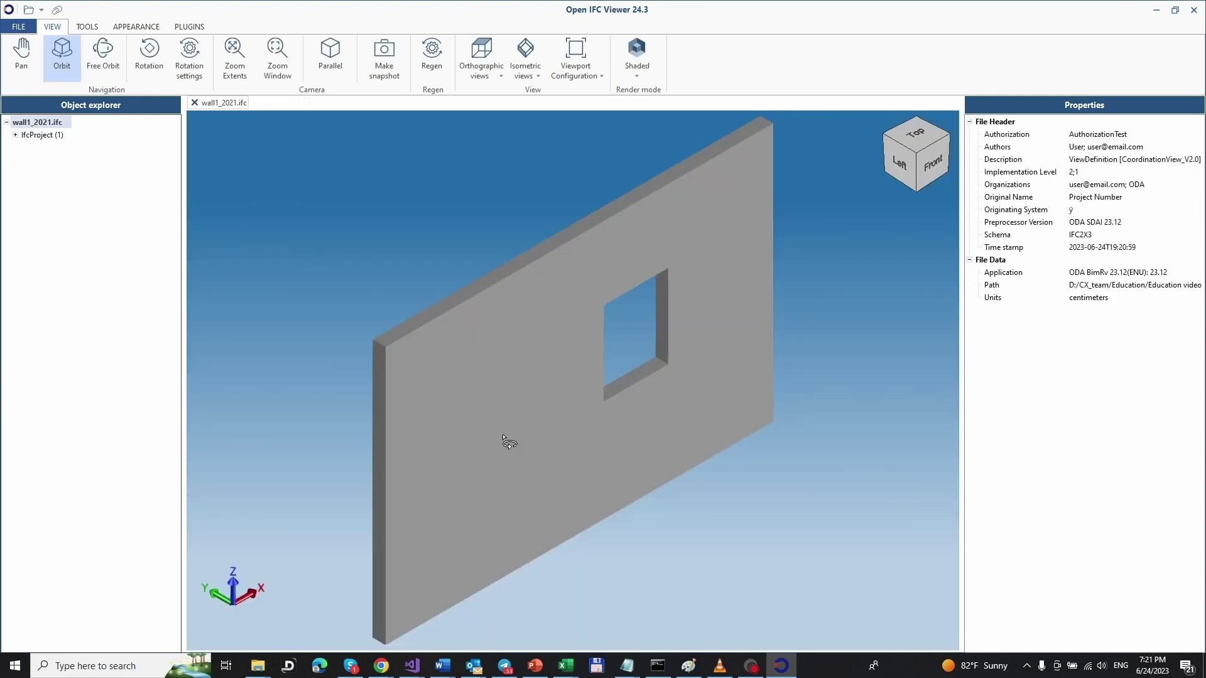
Select the Basic Wall to show its properties, then orbit the wall model
click(505, 439)
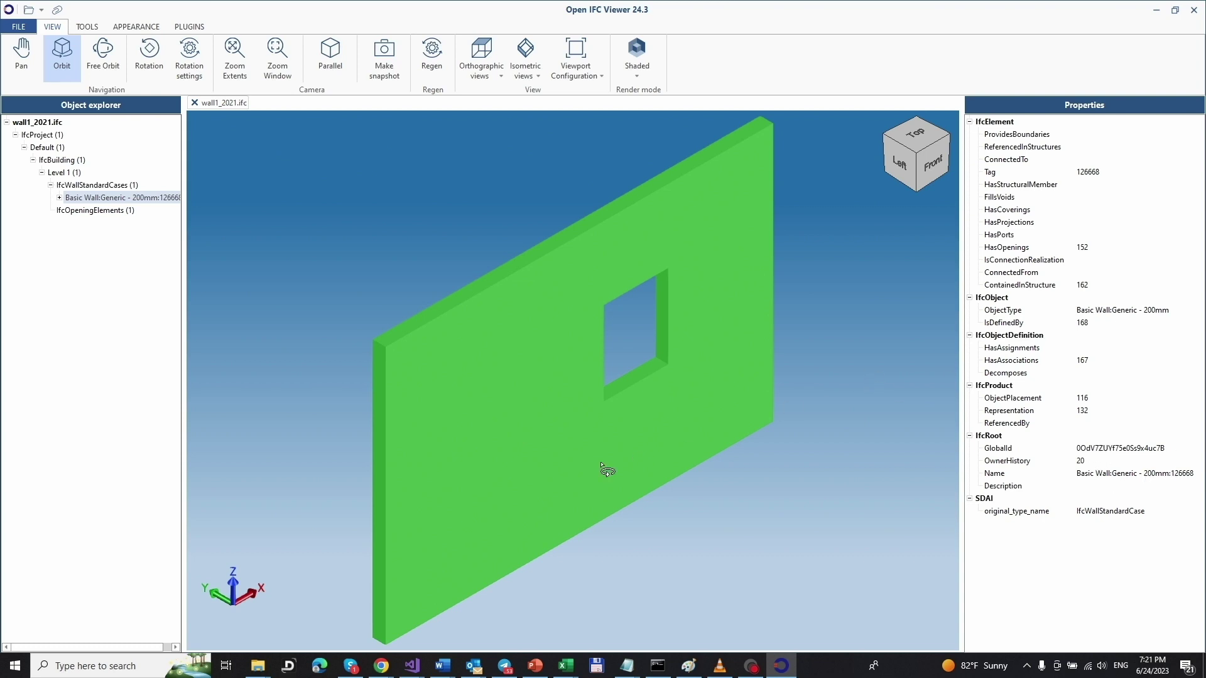
drag(612, 463, 565, 420)
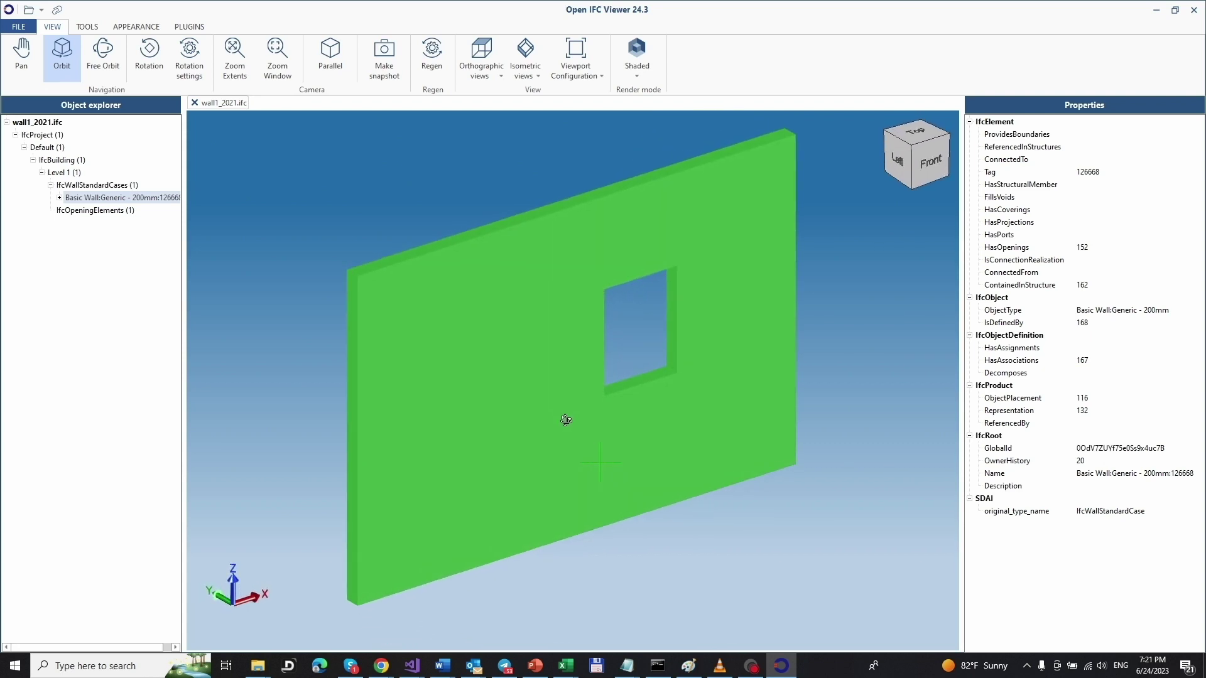